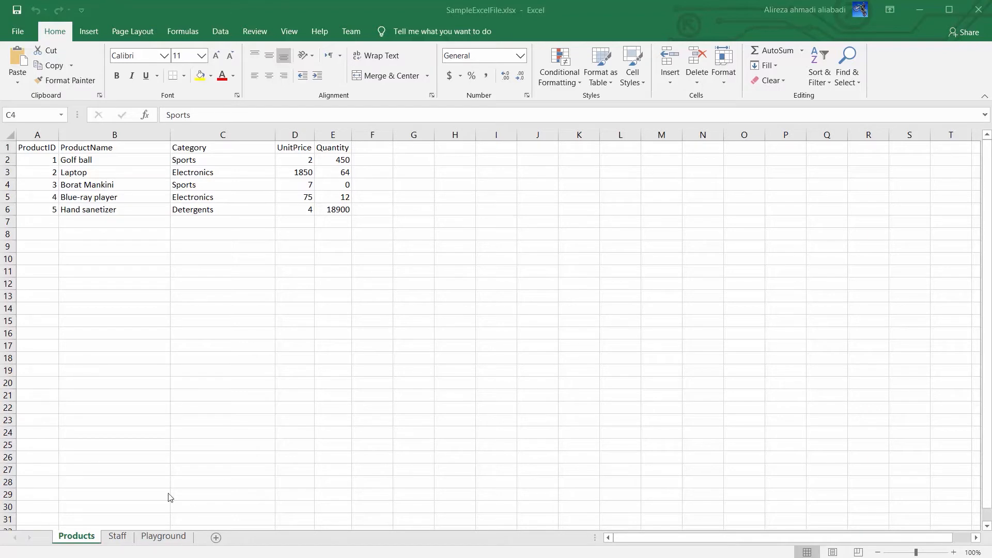
Step: Look through the Products, Staff and Playground sheets of the workbook, ending back on Products
left_click(76, 537)
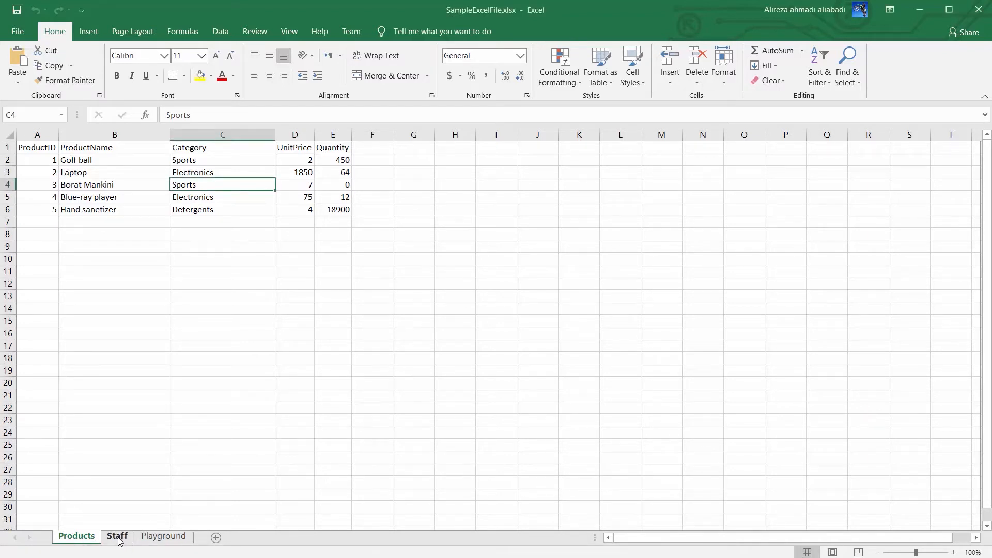
left_click(117, 537)
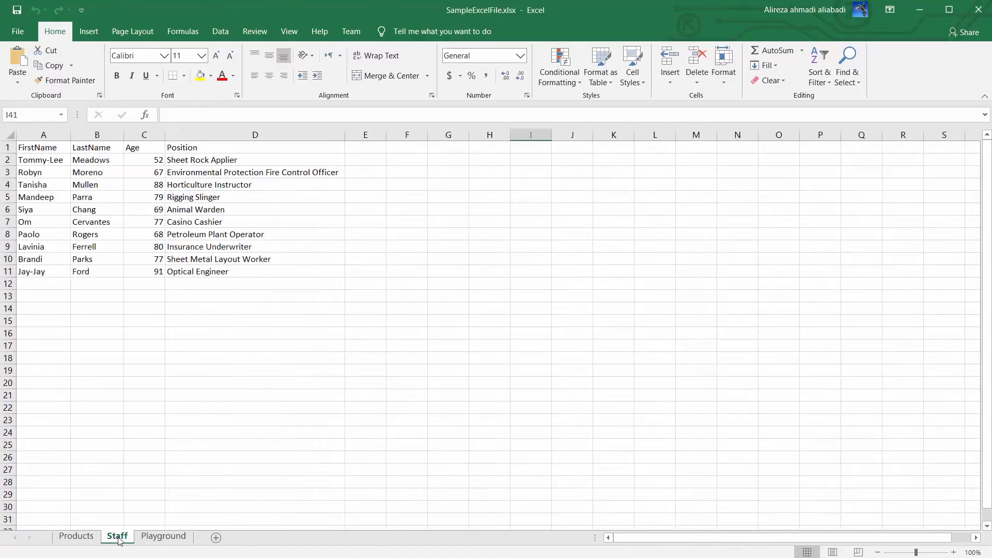
left_click(154, 538)
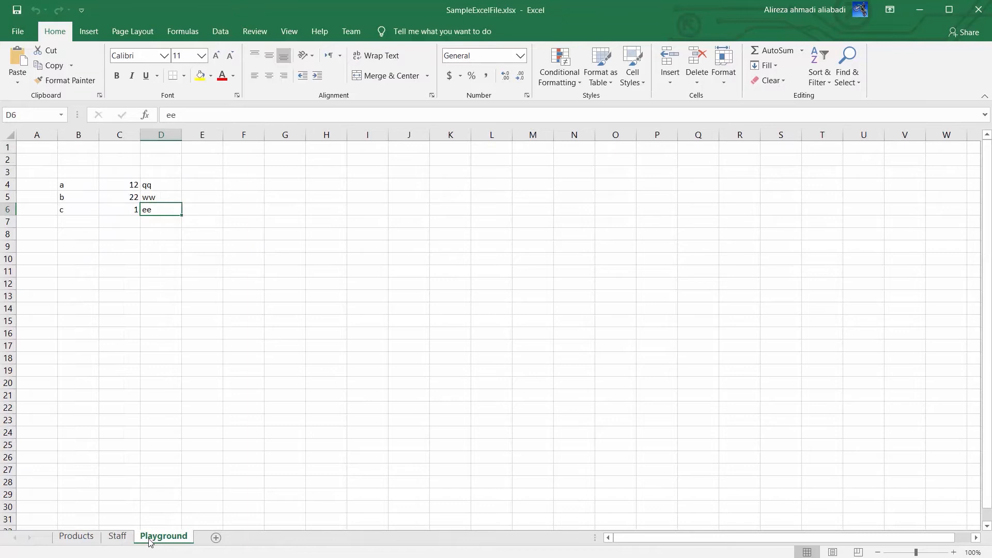
left_click(75, 537)
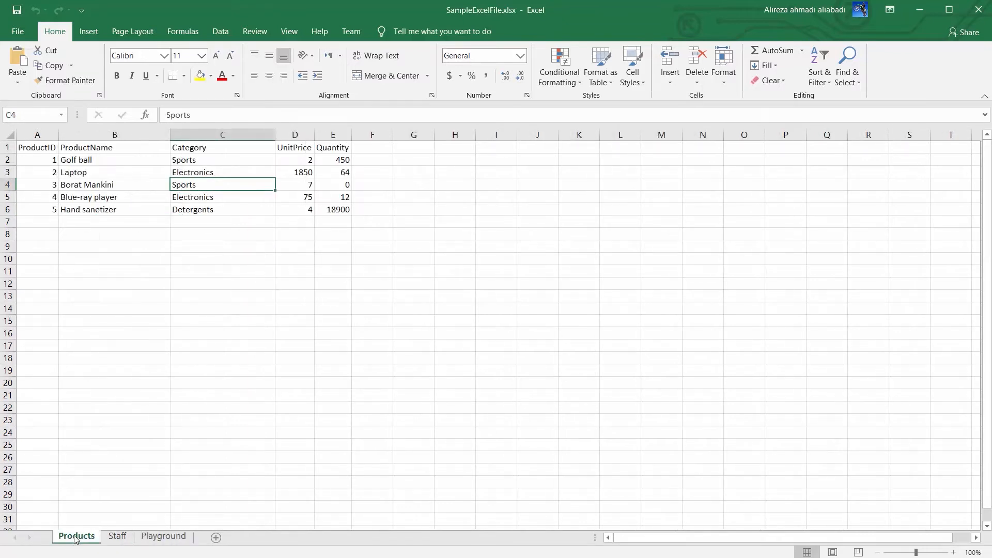
Step: Try formatting the product data in A1:E6 as a black medium-style table with headers, and undo the table
left_click(35, 147)
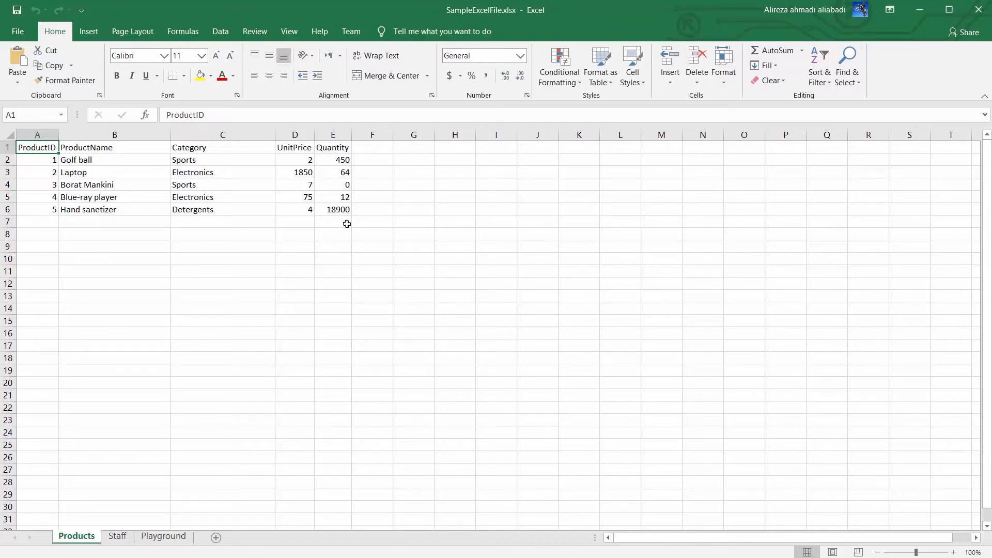
left_click(334, 209, "shift")
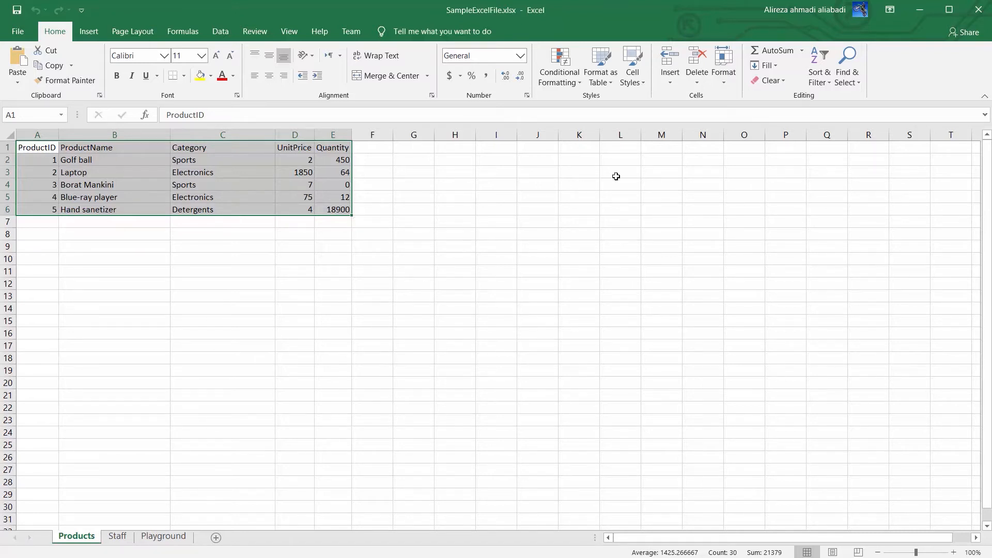
left_click(601, 75)
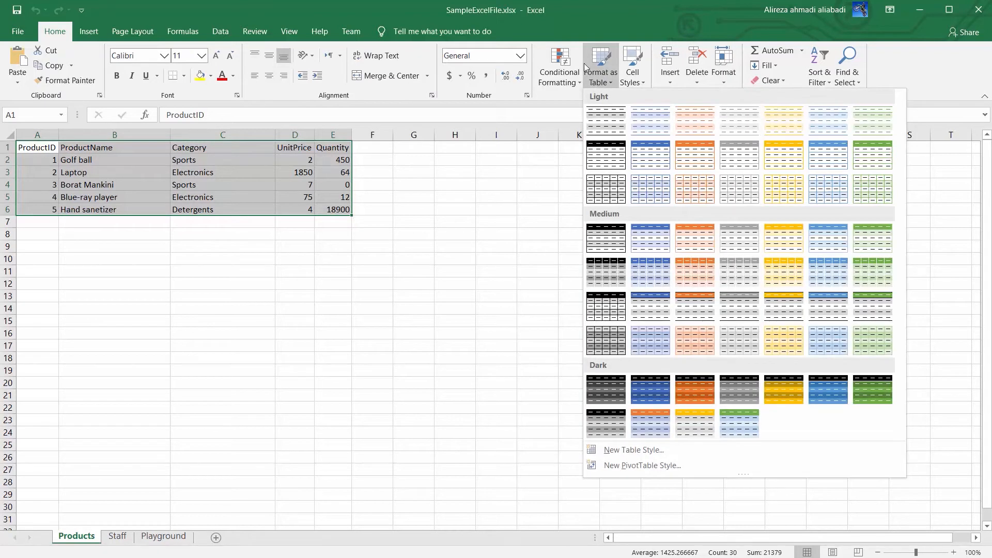
left_click(602, 240)
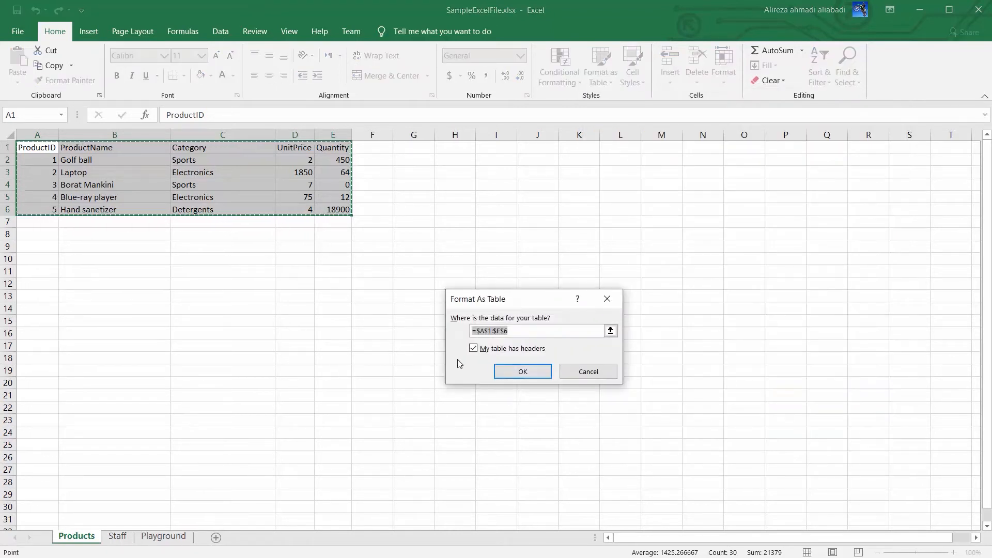
left_click(523, 372)
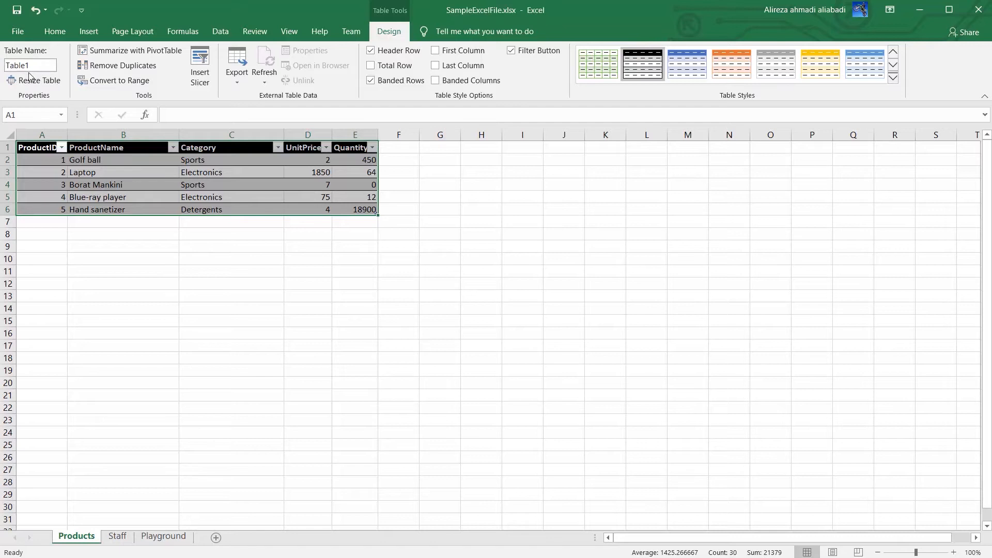
left_click(255, 357)
key("ctrl+z")
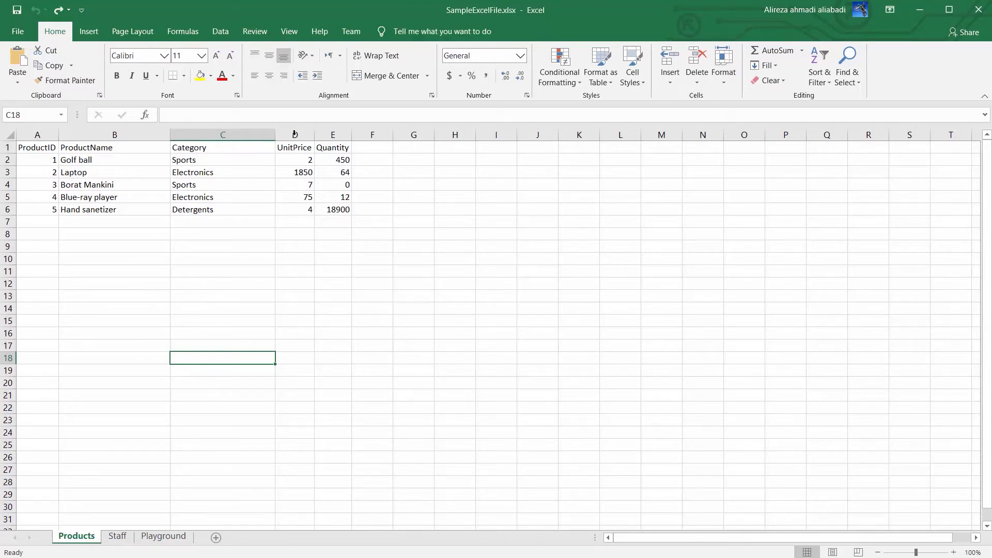
Step: Examine the extent of the product data in A1:E6, including its header row
left_click(23, 147)
left_click(338, 210, "shift")
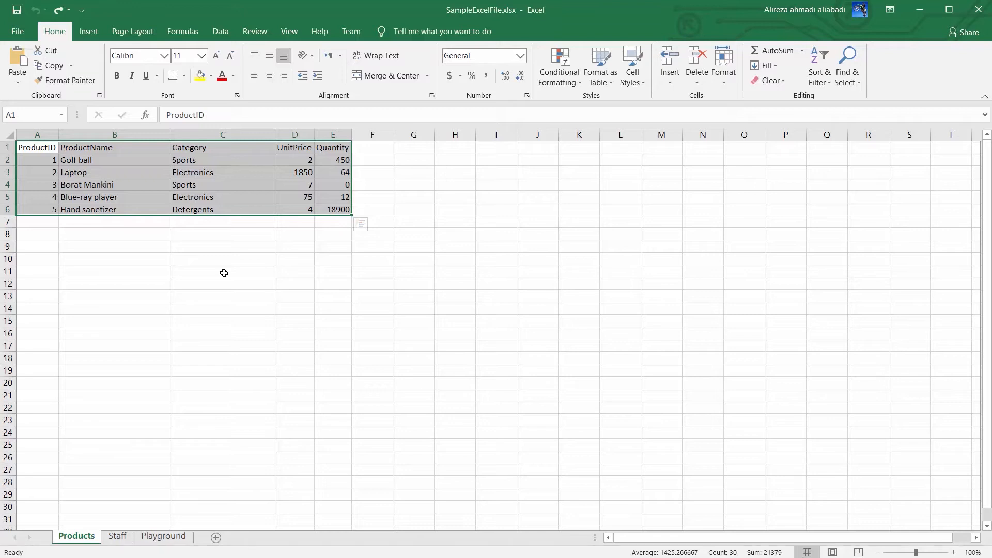
left_click(215, 306)
left_click(36, 149)
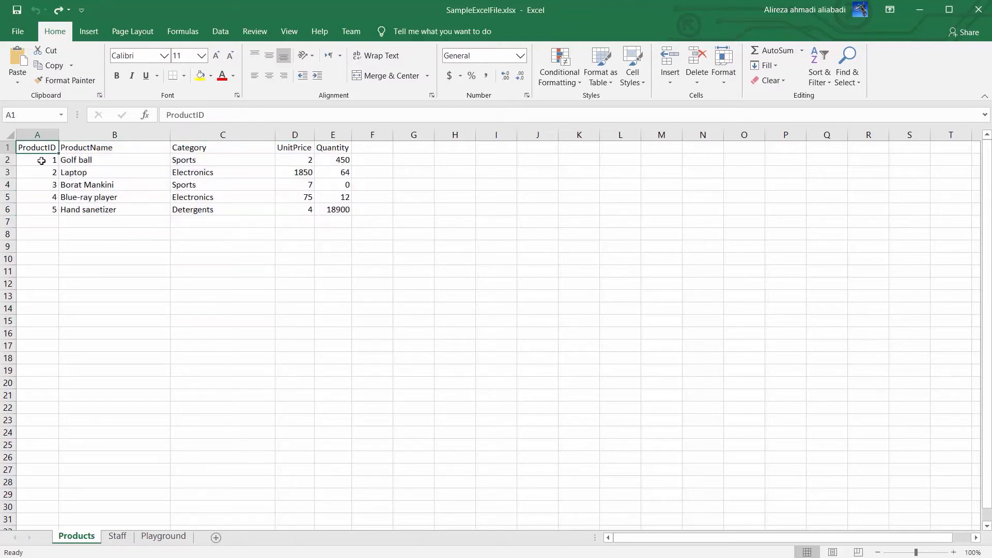
left_click(342, 210, "shift")
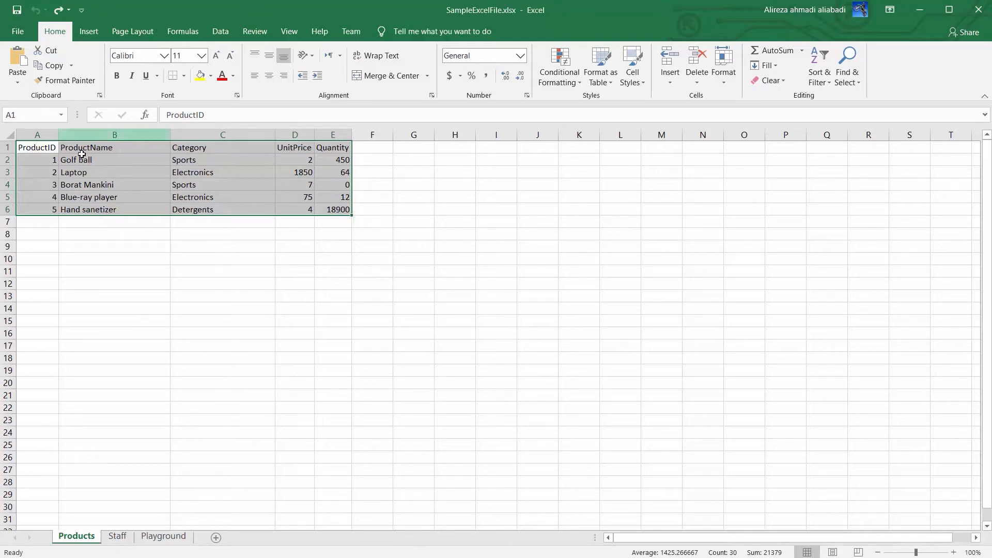
left_click(174, 243)
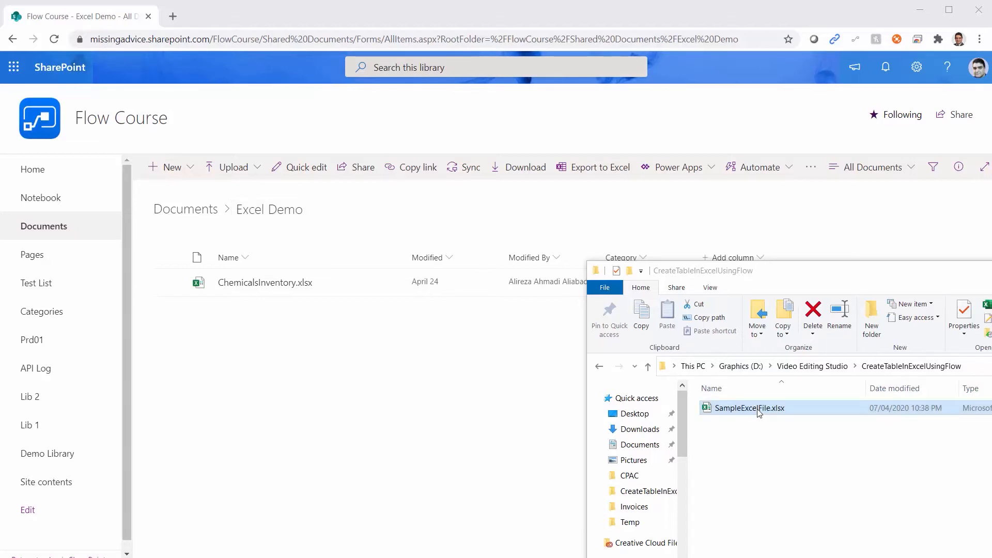
Step: Switch to SharePoint, upload SampleExcelFile.xlsx to the Excel Demo folder and open the uploaded workbook
left_click_drag(745, 417, 309, 392)
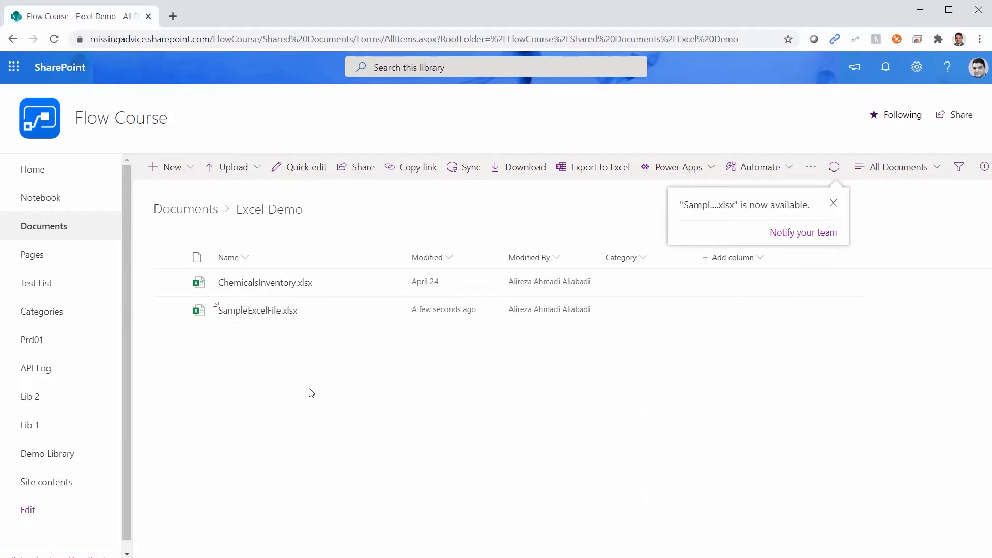
left_click(259, 312)
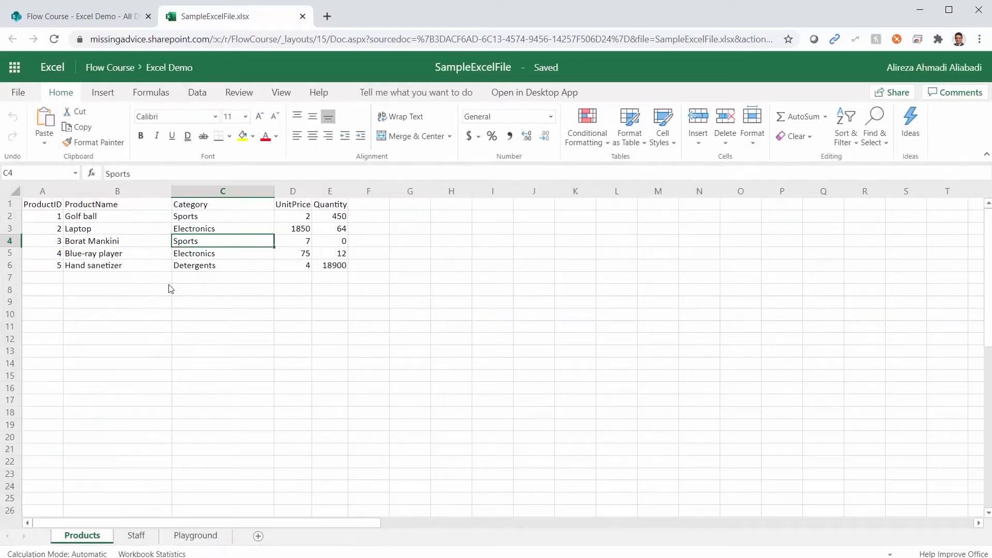
Step: Review the Products column headers, the Staff sheet and the header area above the Playground data, and return to the Excel Demo folder
left_click(43, 209)
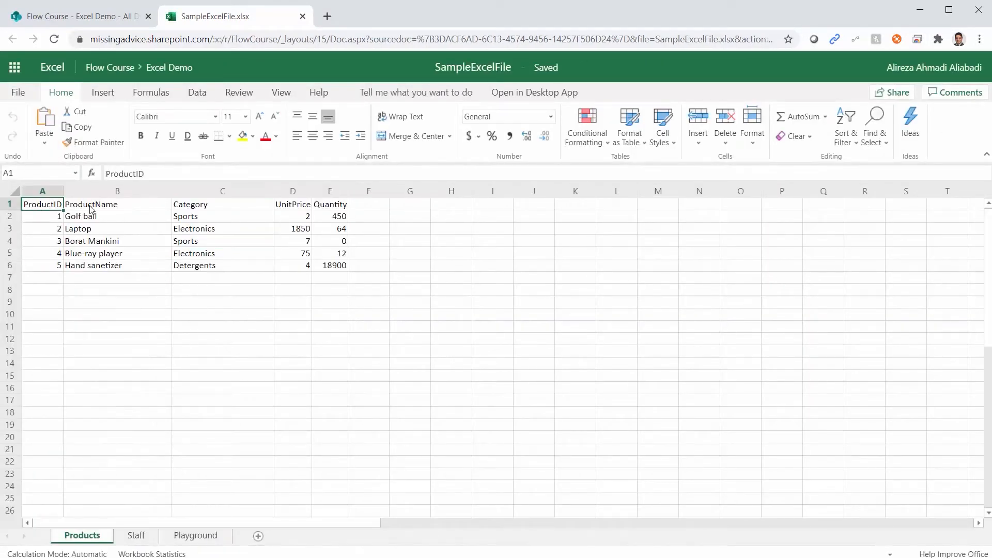
left_click(92, 209)
left_click(206, 209)
left_click(303, 208)
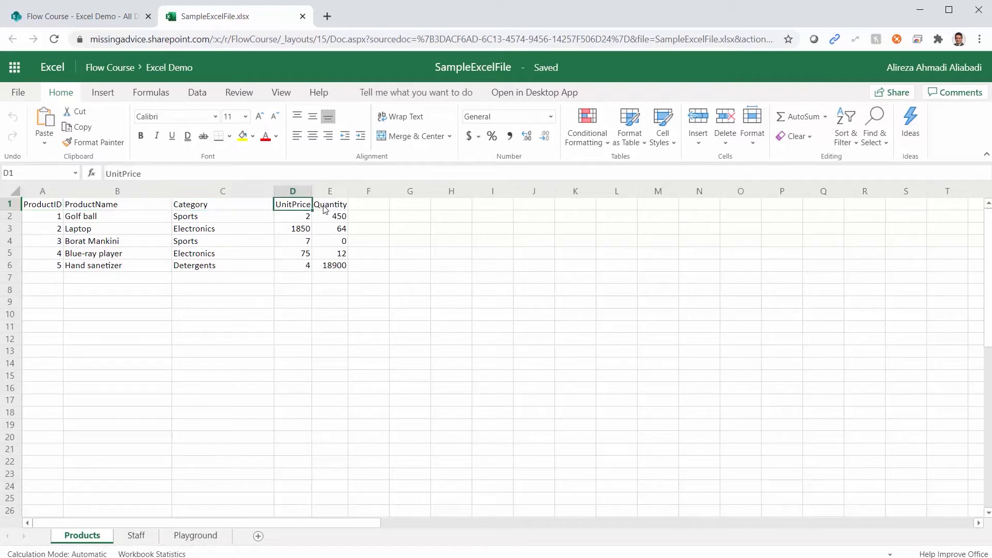
left_click(343, 207)
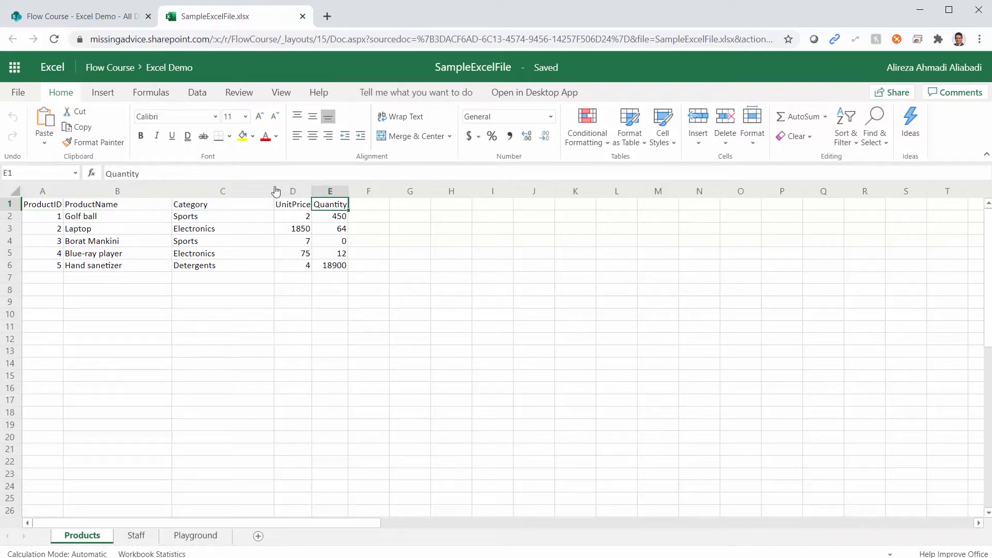
left_click(139, 539)
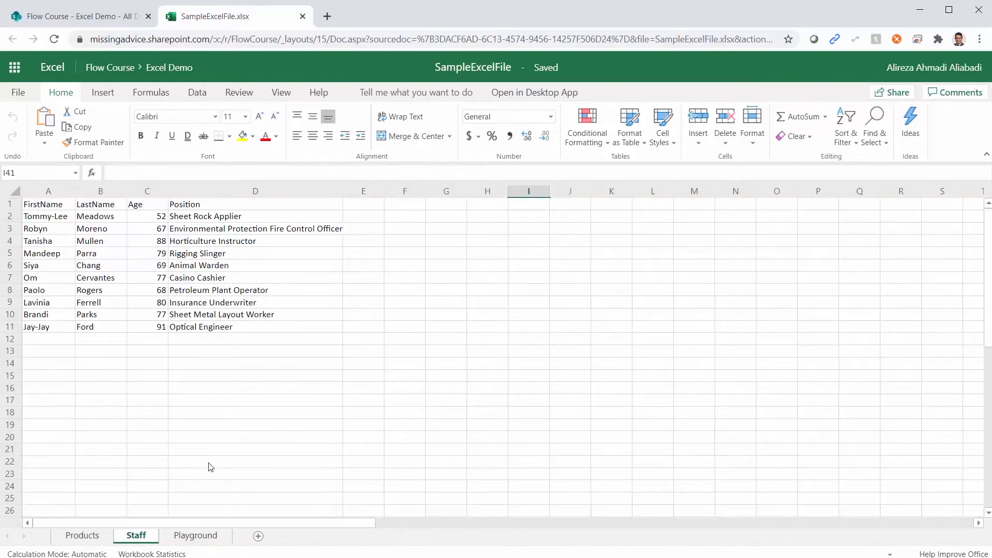
left_click(196, 536)
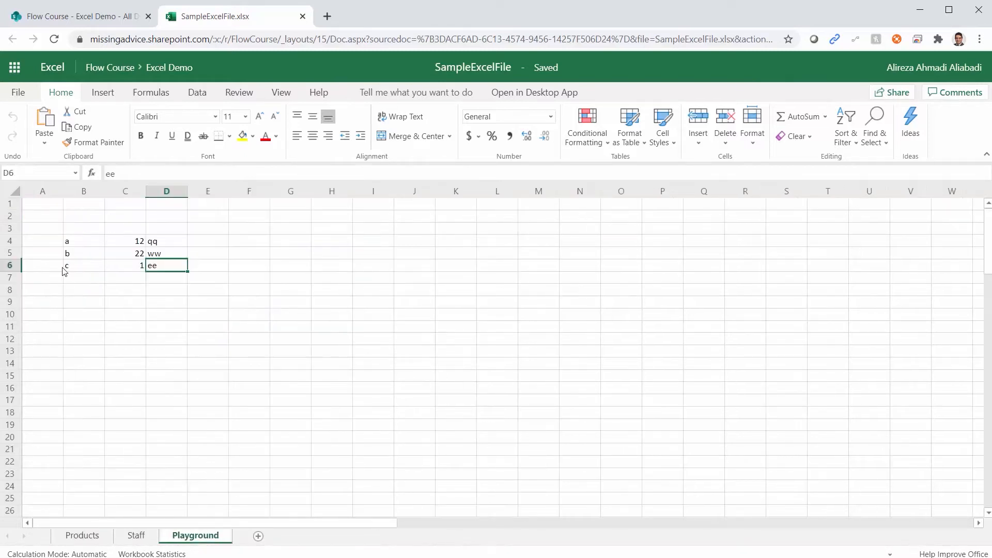
left_click(80, 232)
left_click(121, 229)
left_click(159, 229)
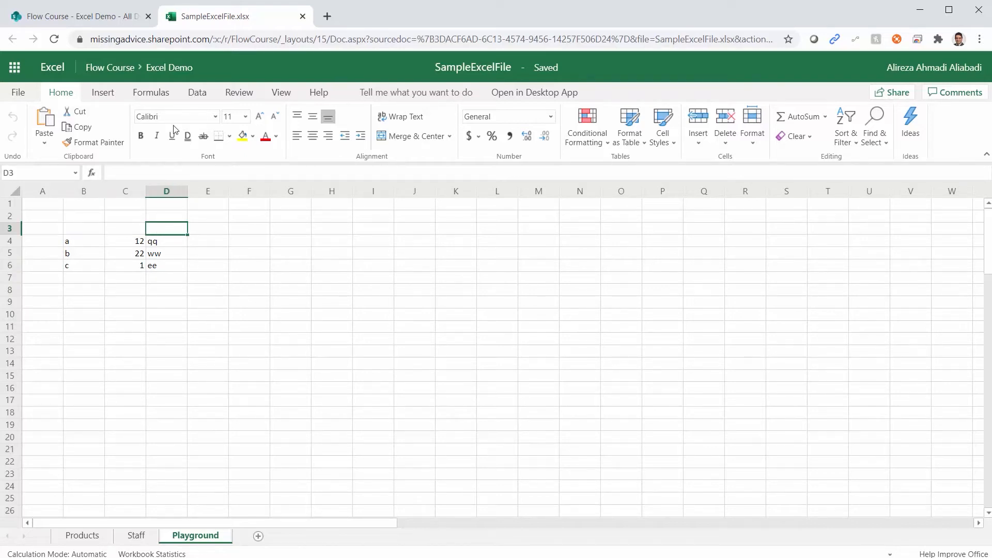
left_click(160, 69)
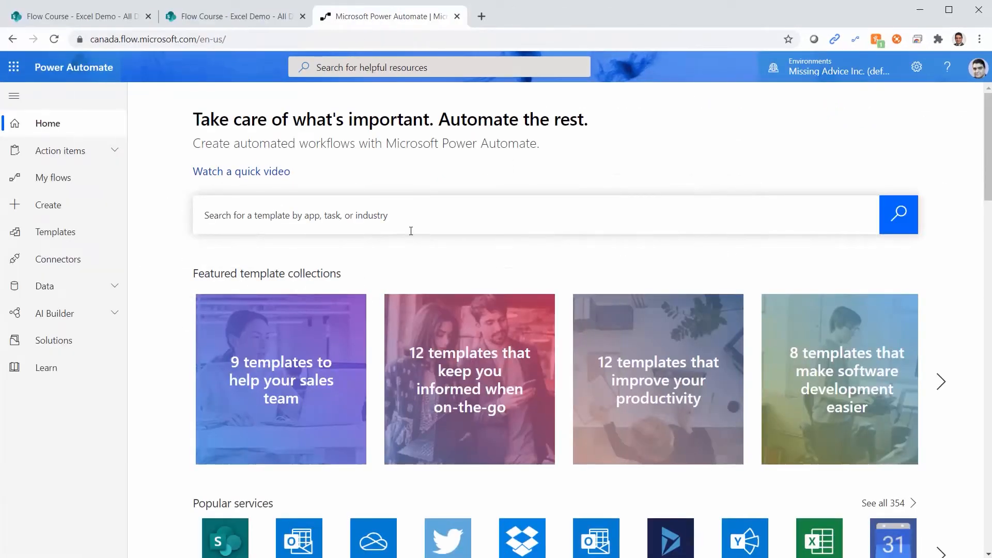
Step: Create an instant flow in Power Automate named Create Table In Excel with the Manually trigger a flow trigger
left_click(71, 210)
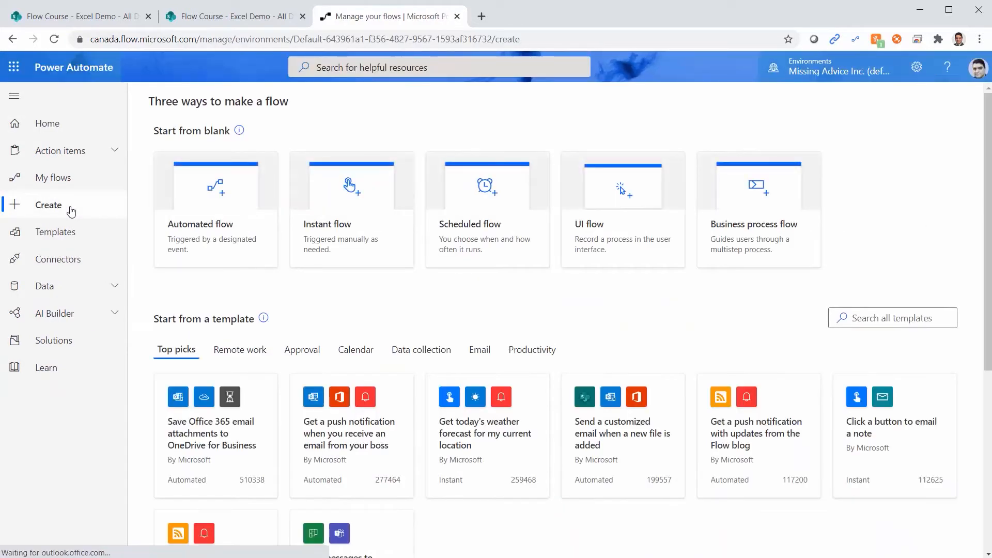
left_click(331, 202)
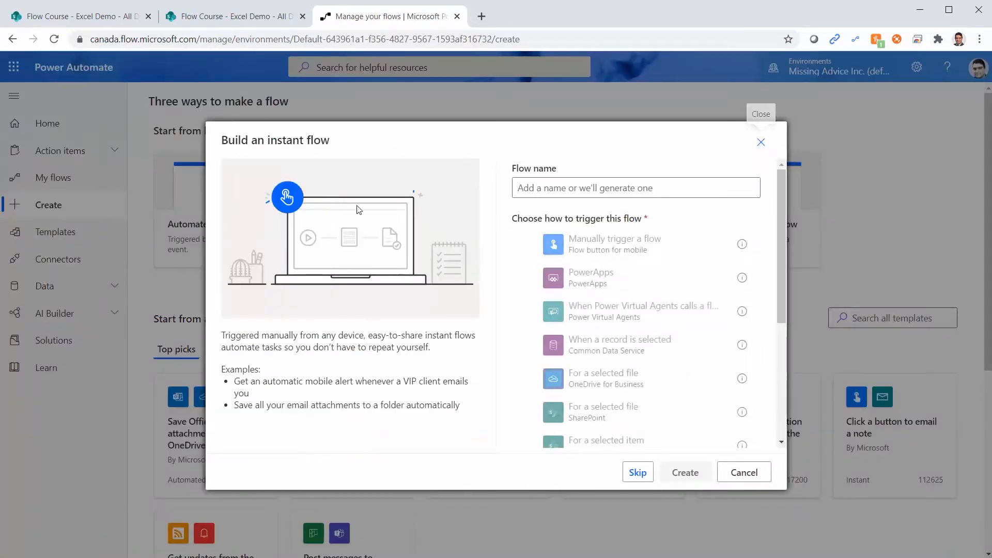
left_click(591, 246)
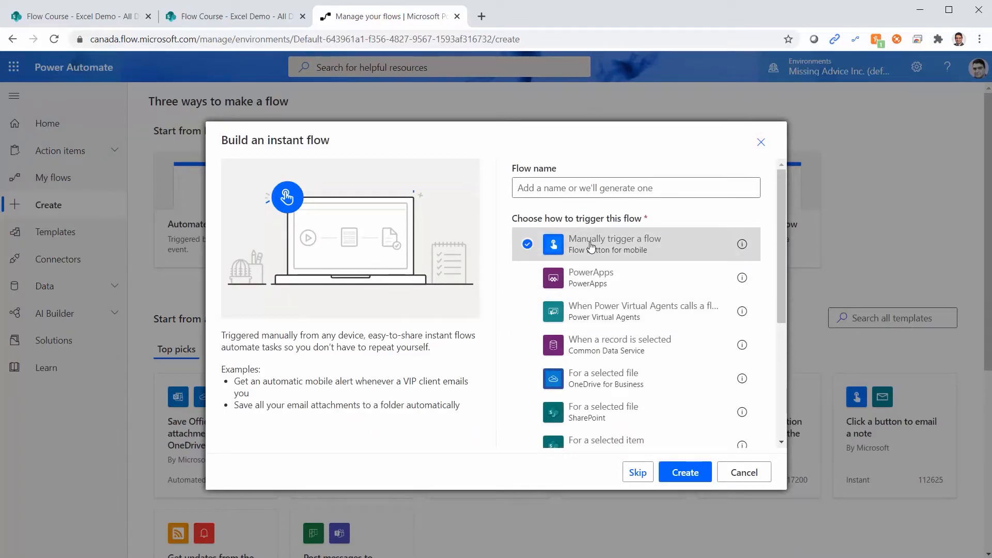
left_click(588, 189)
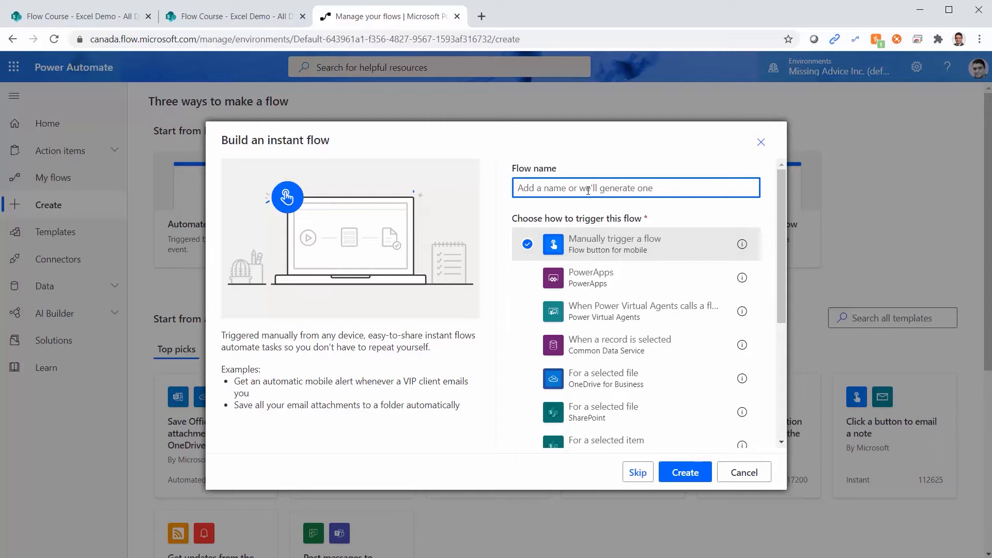
type("Create")
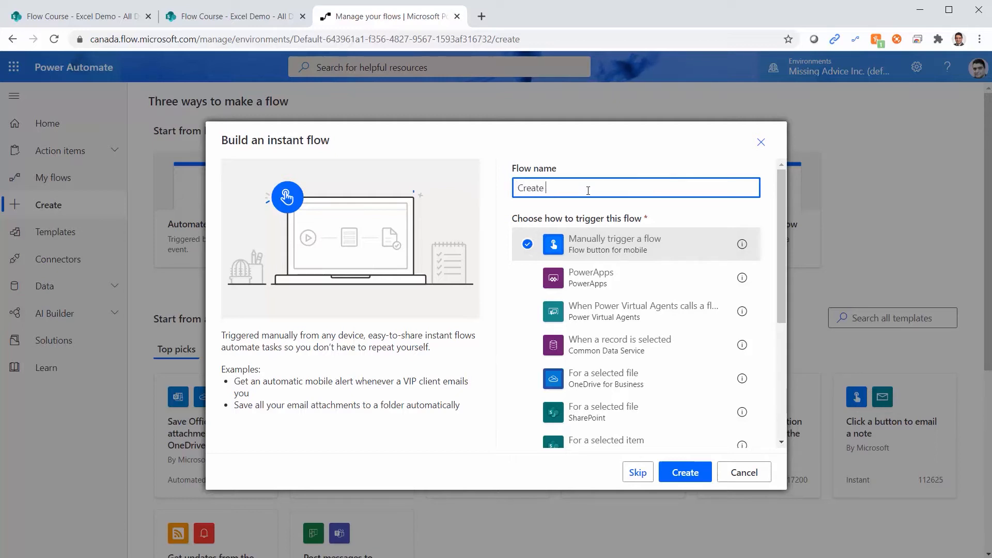
type(" Table In Excel")
left_click(690, 472)
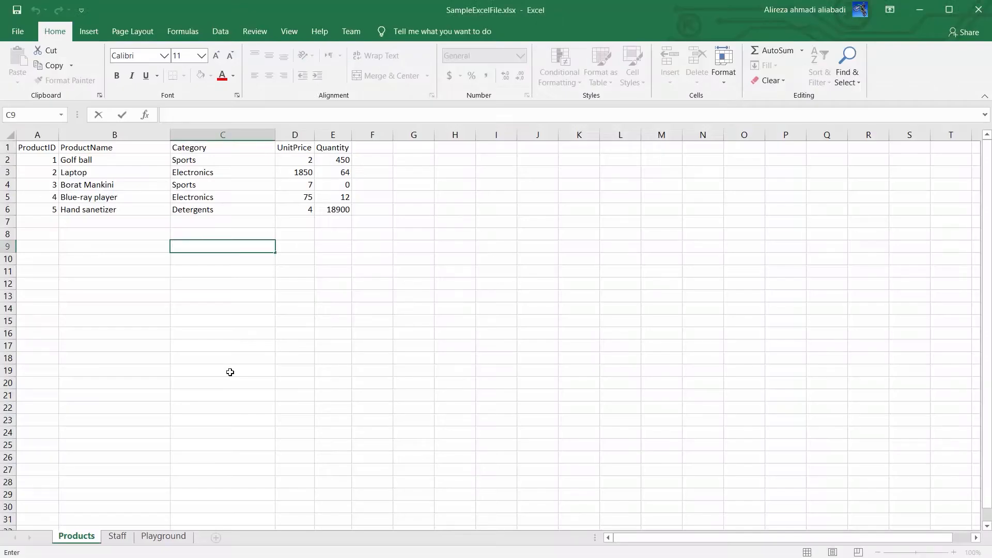
Step: Switch to the desktop Excel workbook and examine the extent of the Staff data in A1:D11
left_click(219, 385)
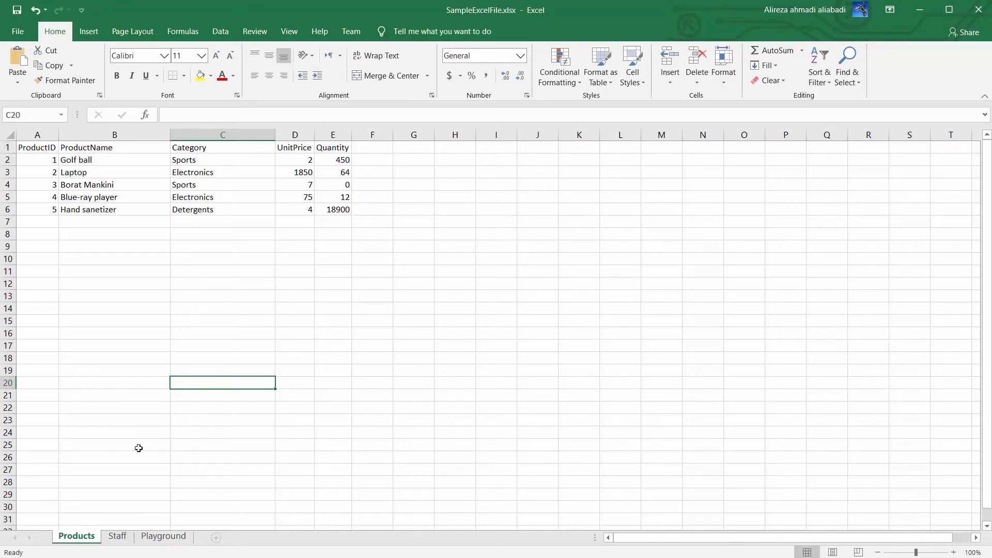
left_click(116, 537)
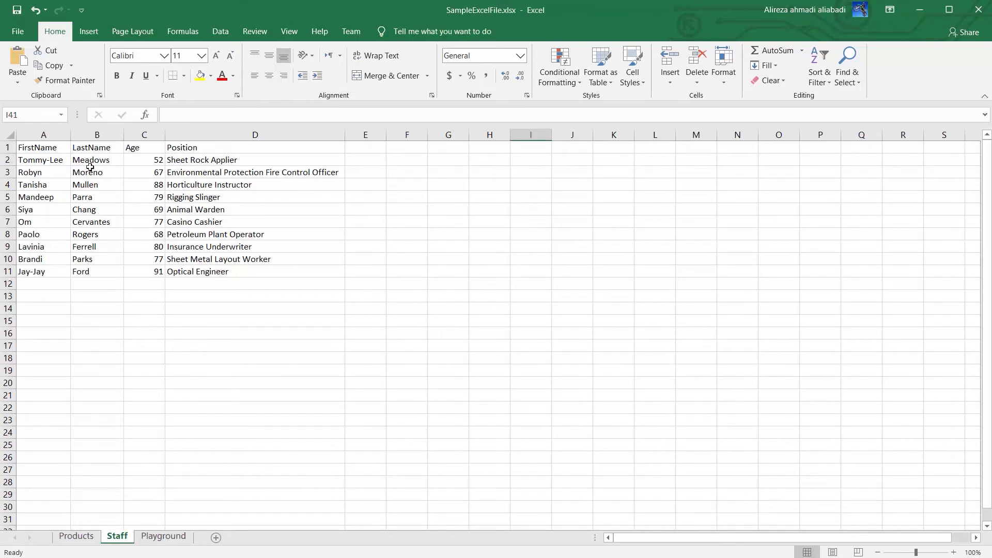
left_click(49, 149)
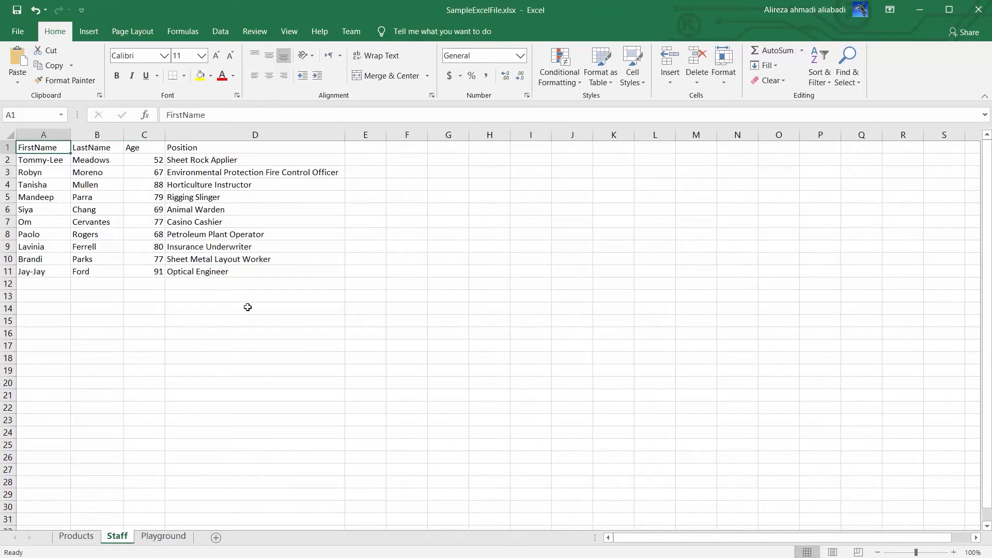
left_click(247, 272, "shift")
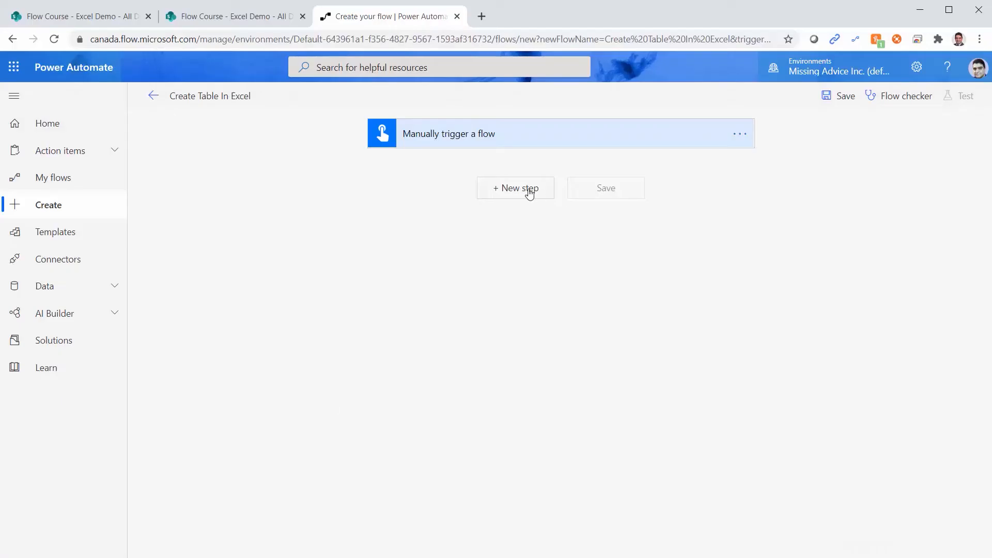
Step: Add the Excel Online (Business) Create table action below the manual trigger
left_click(527, 192)
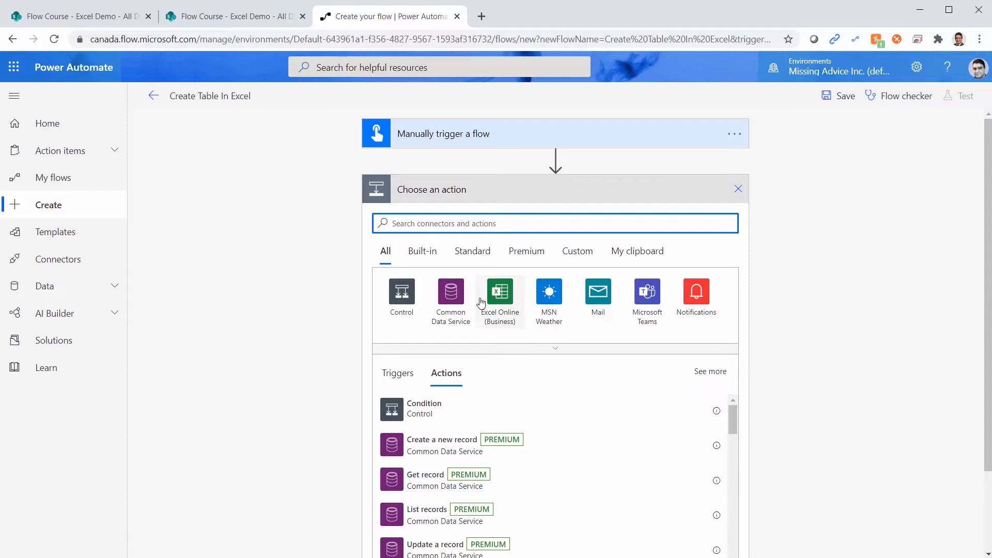
left_click(499, 295)
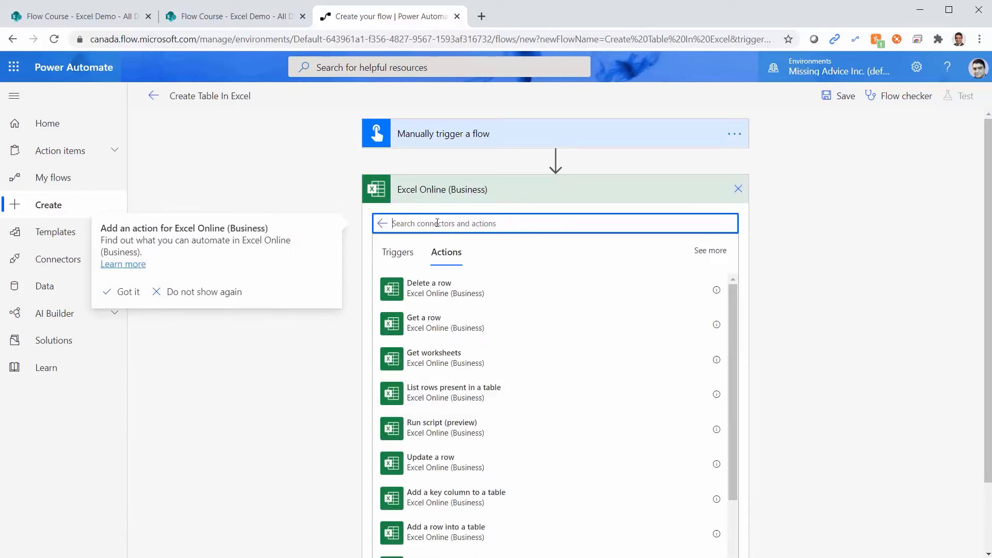
type("Table")
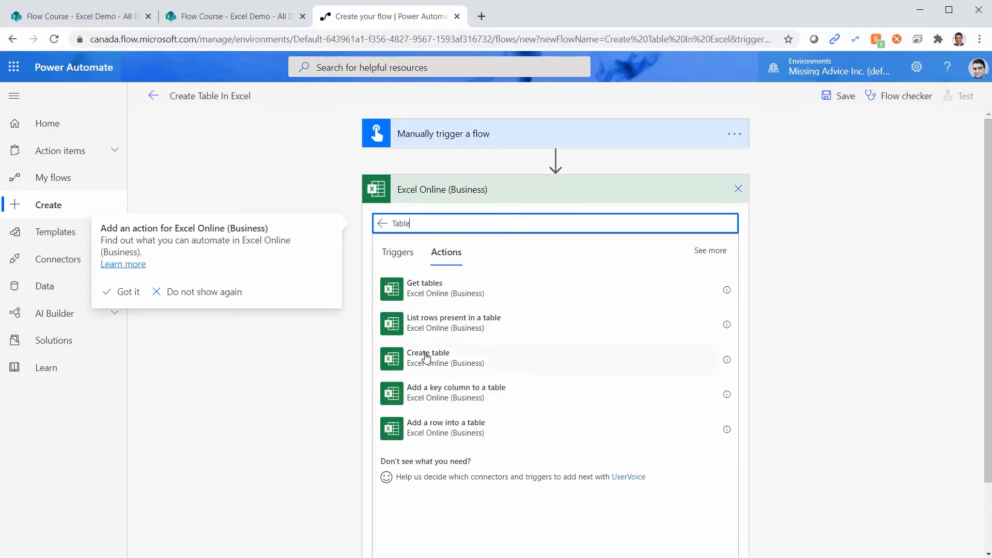
left_click(395, 360)
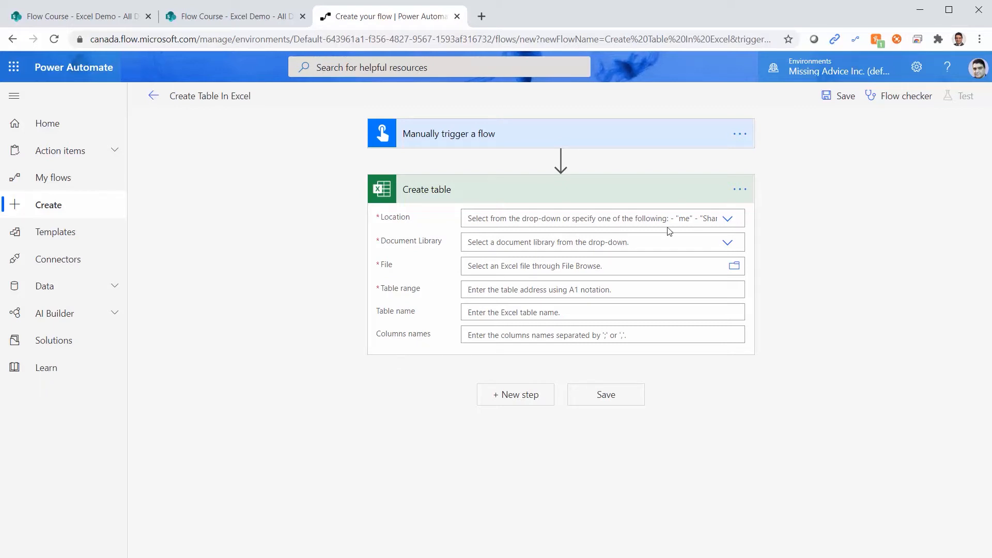
Step: Choose to enter a custom value for the Location of the Create table action
left_click(727, 221)
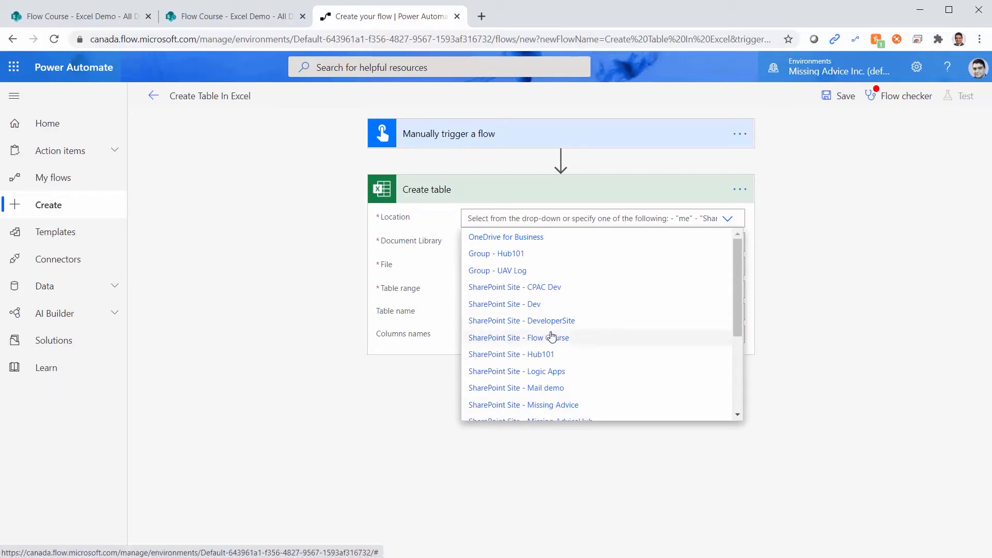
scroll(554, 341, "down", 3)
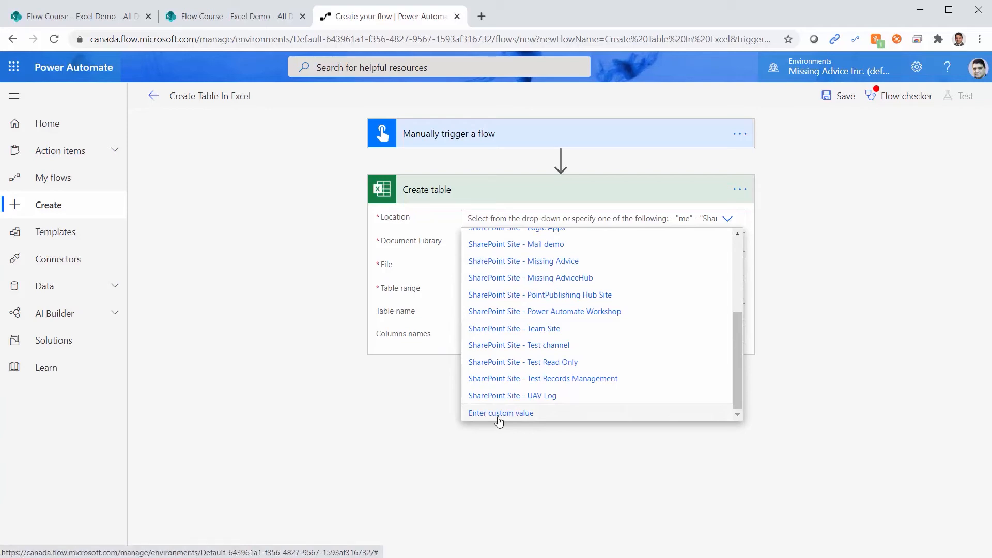
left_click(500, 414)
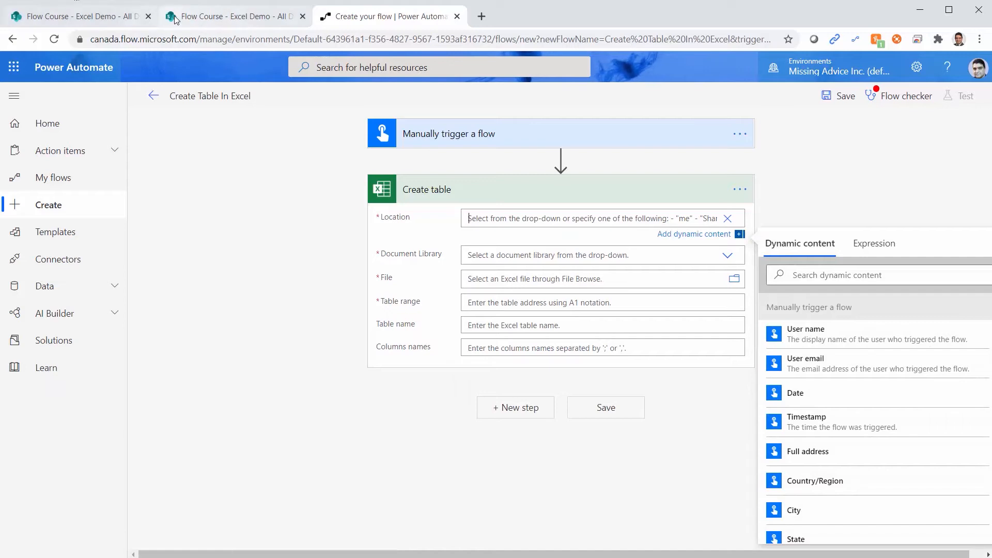
left_click(195, 17)
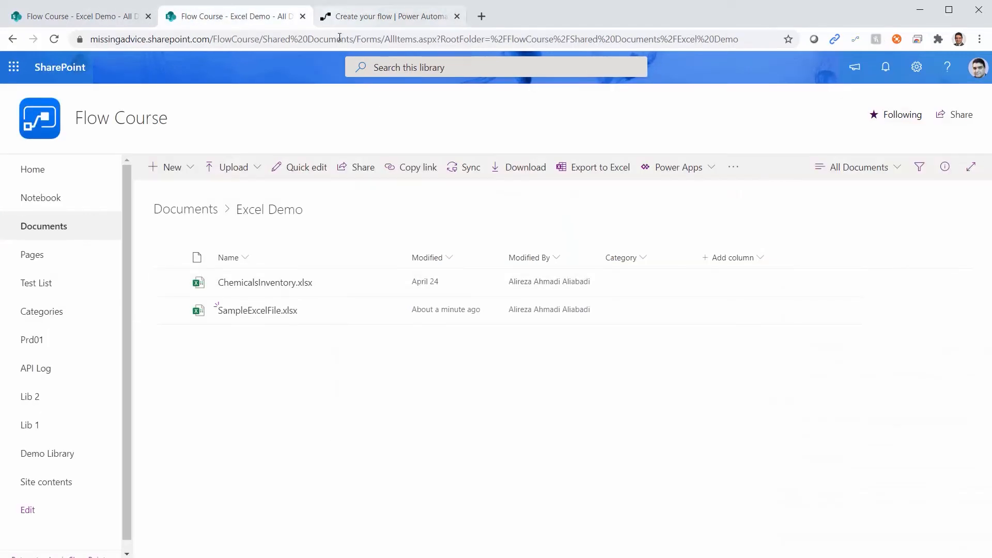
left_click(331, 38)
key("Home")
key("ctrl+shift+Right")
key("ctrl+shift+Right")
key("ctrl+shift+Right")
key("ctrl+shift+Right")
key("ctrl+shift+Right")
key("ctrl+shift+Right")
key("ctrl+shift+Right")
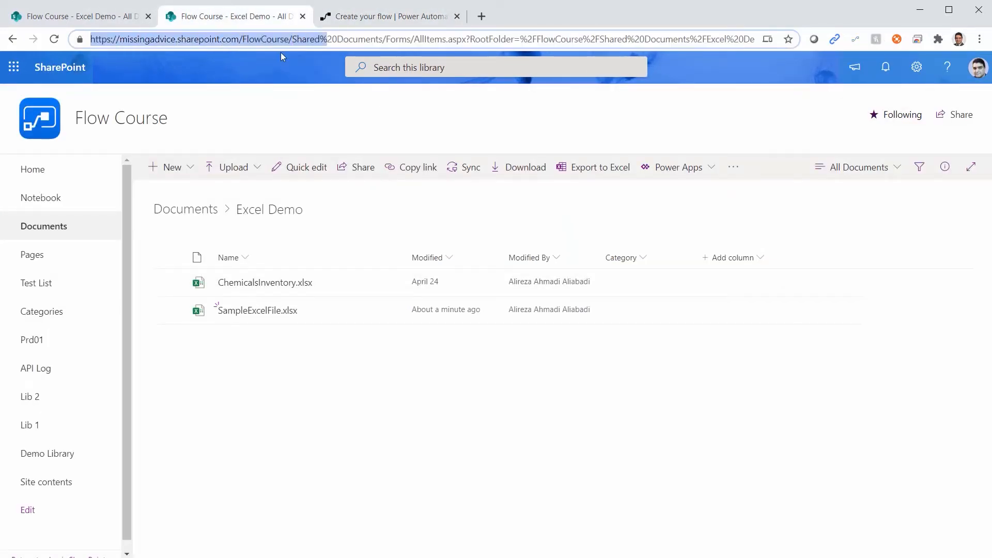
key("ctrl+shift+Left")
key("ctrl+shift+Left")
key("ctrl+c")
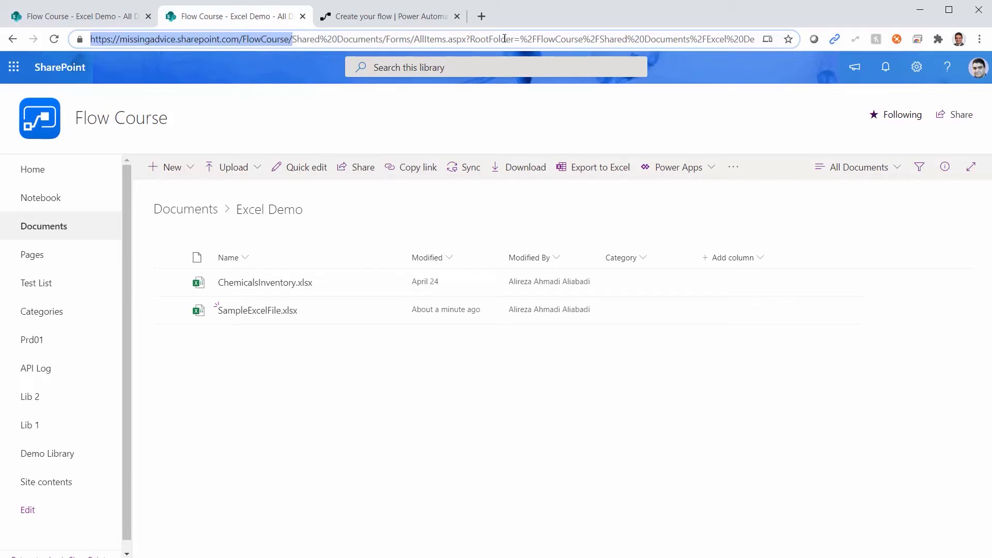
left_click(388, 18)
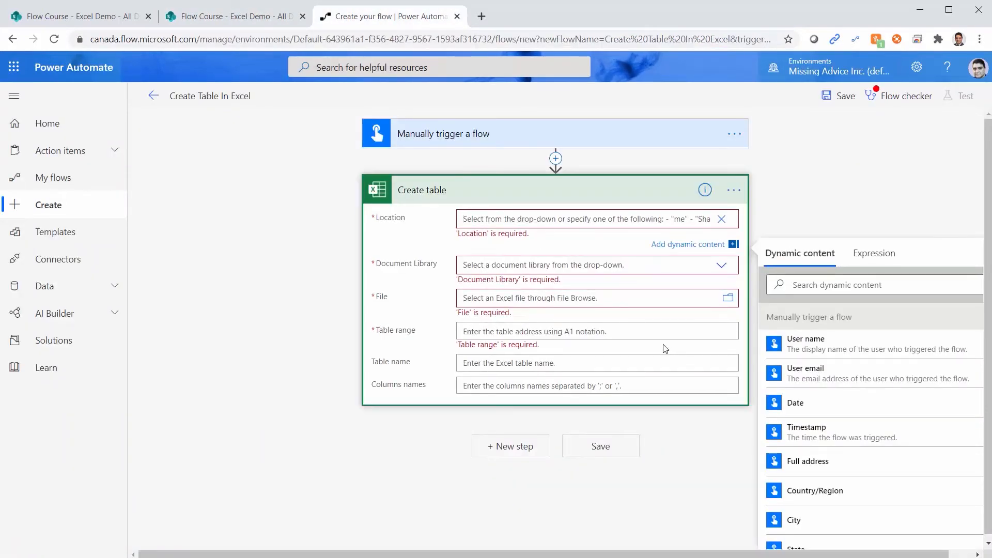
key("ctrl+v")
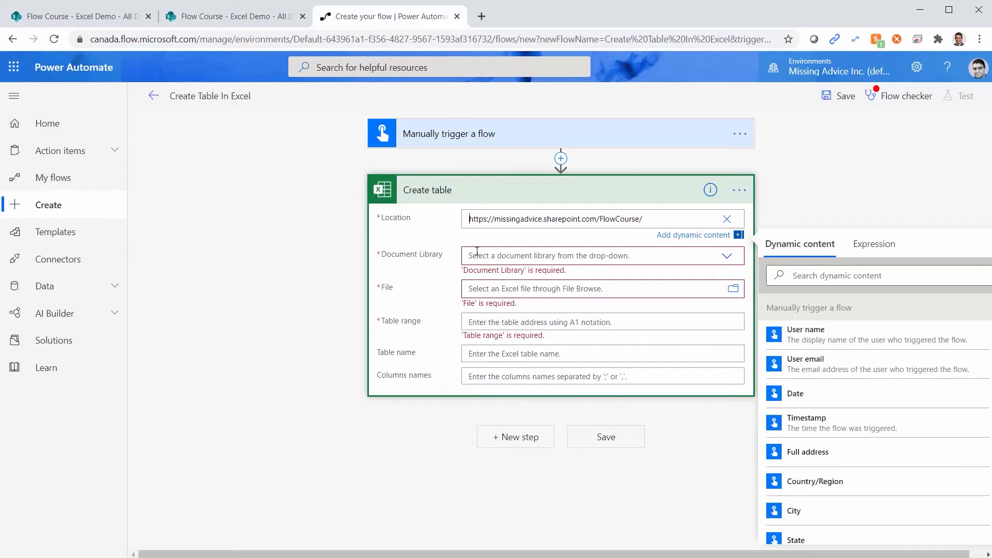
Step: Set the Document Library to Documents and select SampleExcelFile.xlsx in the Excel Demo folder as the file
left_click(728, 257)
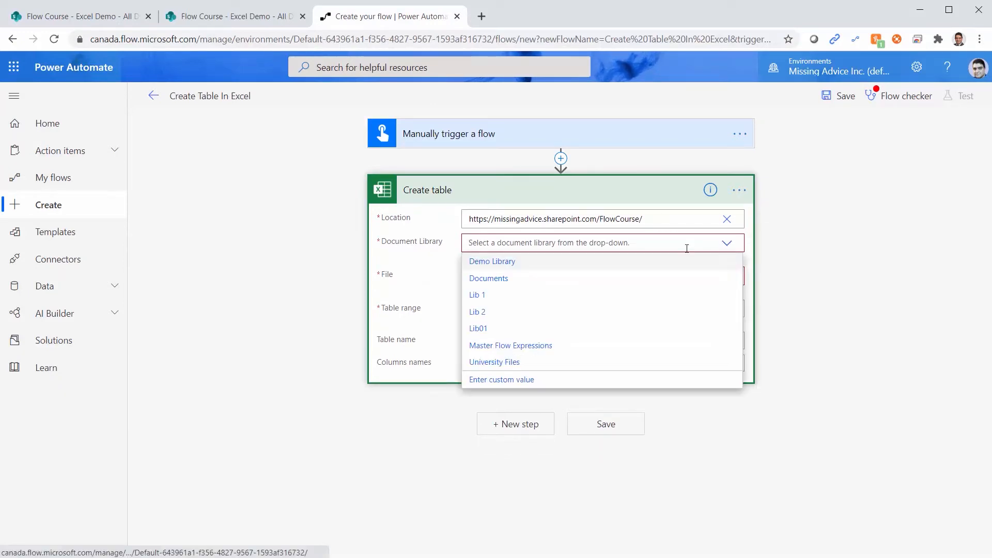
left_click(489, 279)
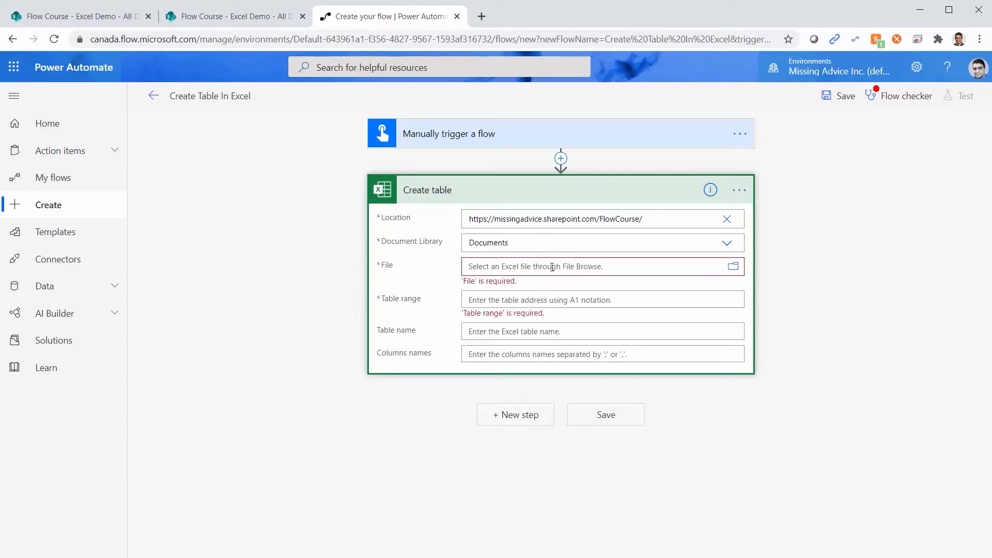
left_click(734, 267)
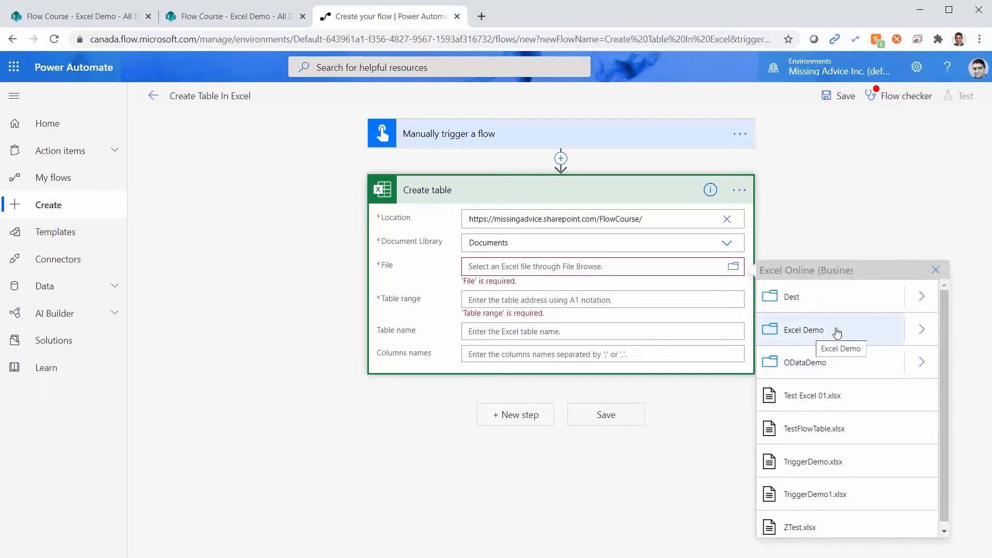
left_click(919, 332)
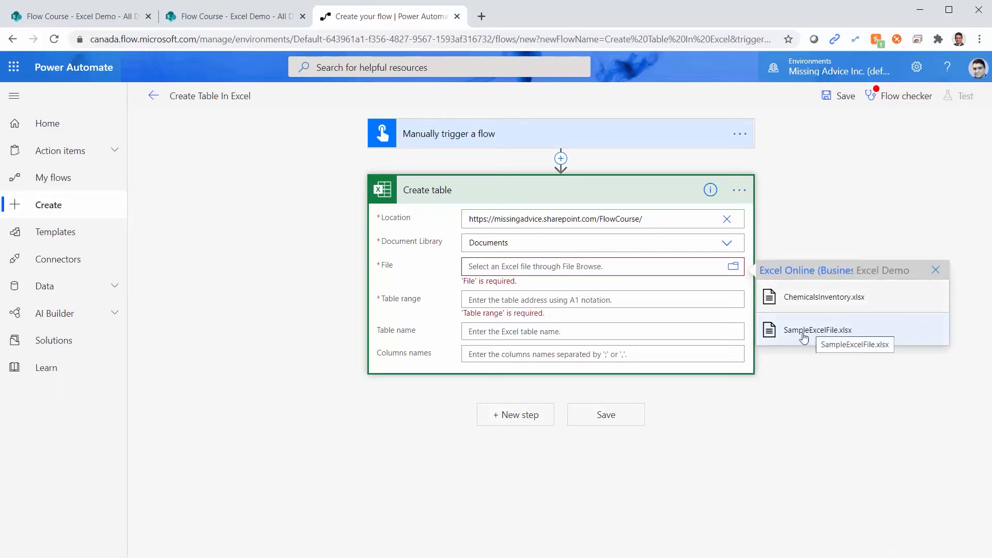
left_click(812, 331)
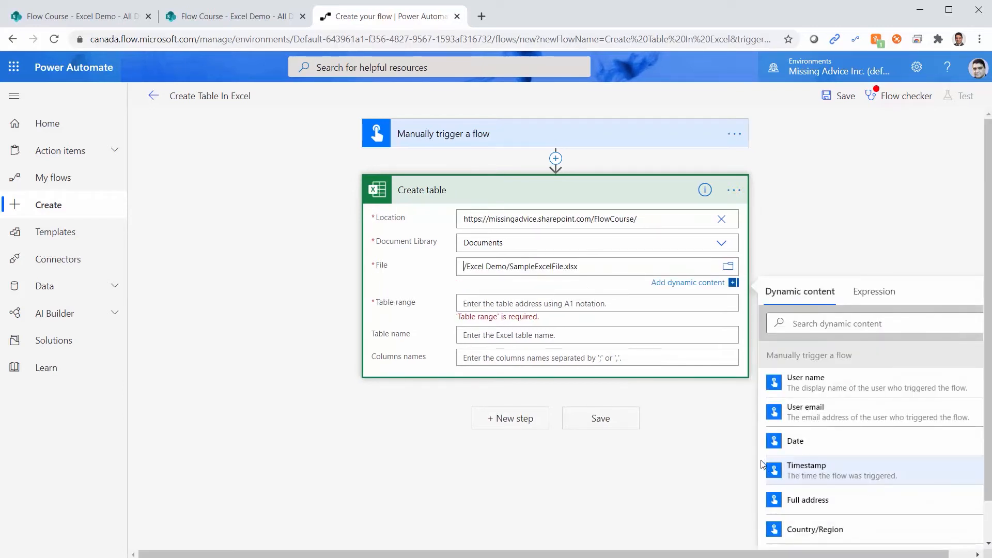
Step: Check the workbook's location in the SharePoint Excel Demo folder and return to the flow
left_click(232, 19)
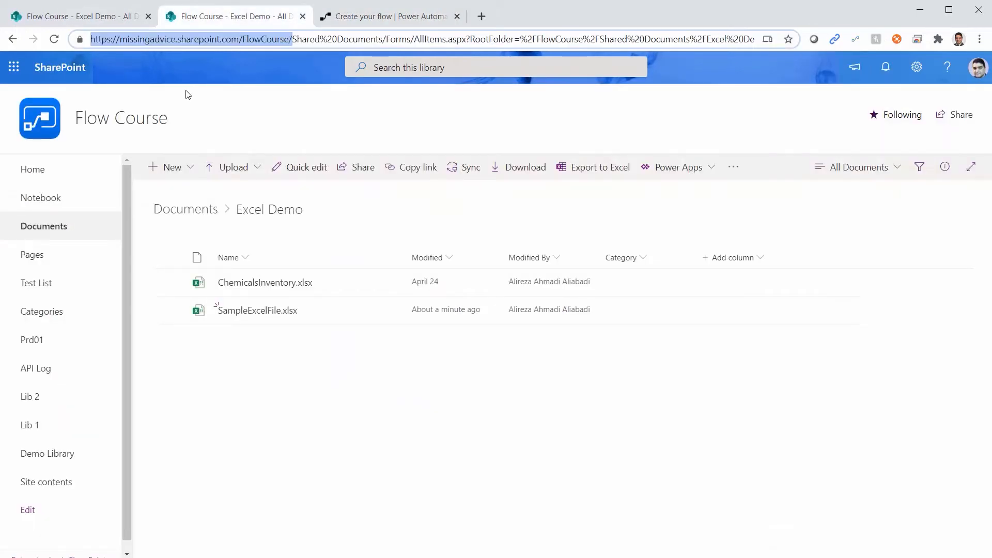
mouse_move(196, 319)
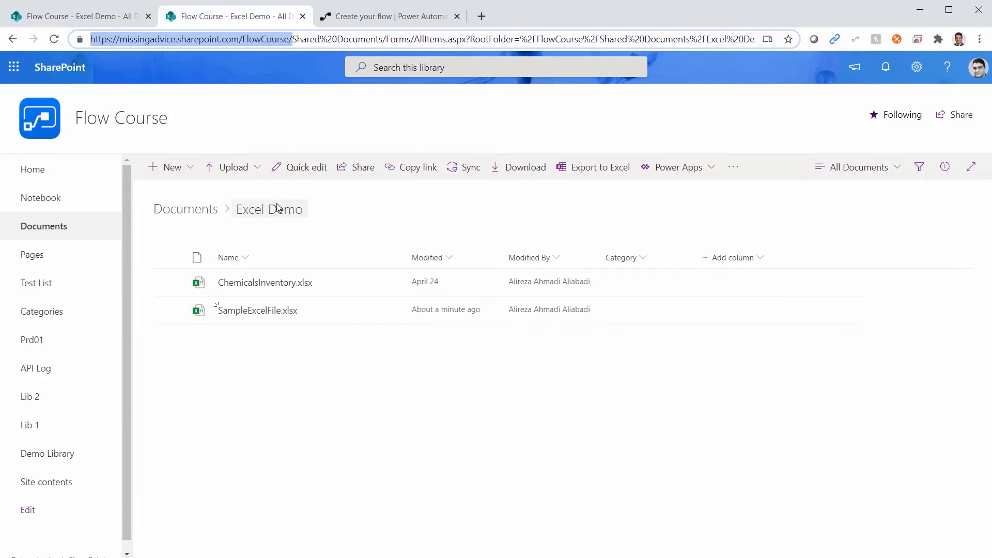
left_click(371, 21)
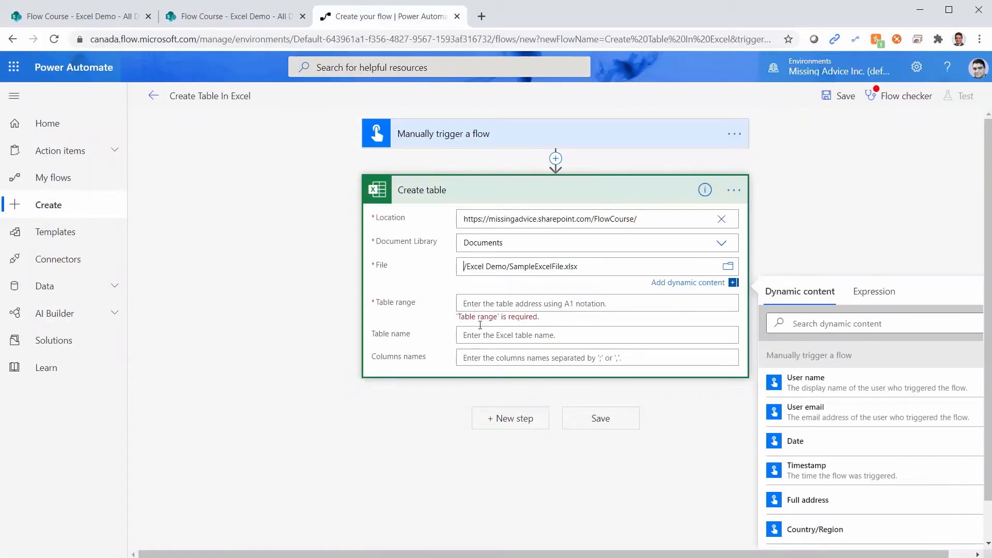
Step: Switch to the Excel workbook, examine which cells the Staff data covers from FirstName to the last Position, and return to Power Automate
left_click(469, 304)
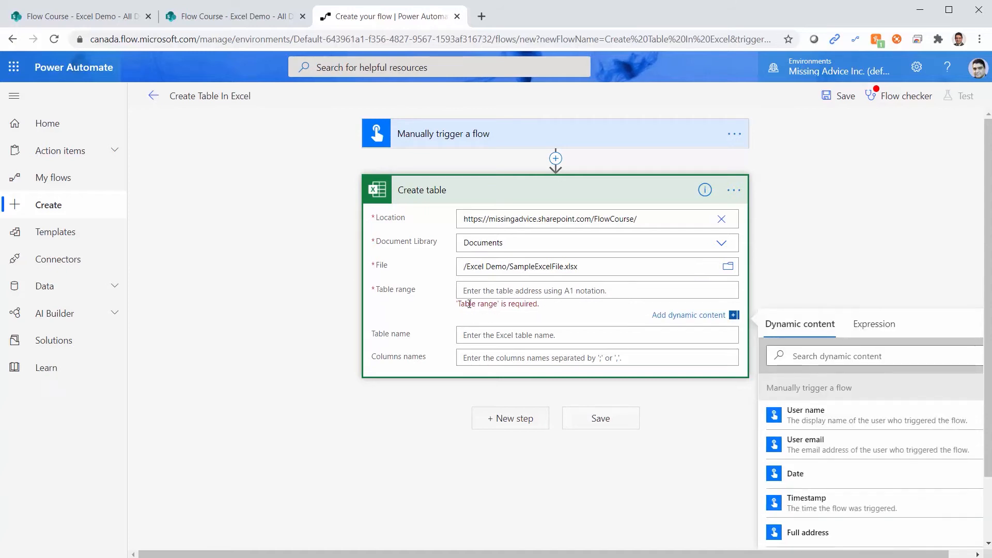
key("alt+Tab")
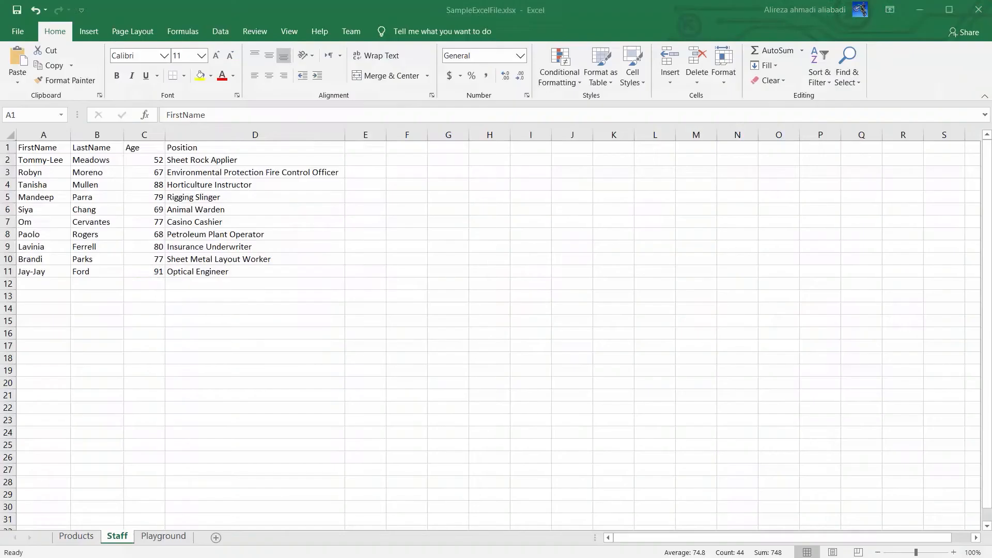
key("ctrl+a")
left_click_drag(97, 259, 155, 367)
left_click(144, 371)
key("ctrl+Home")
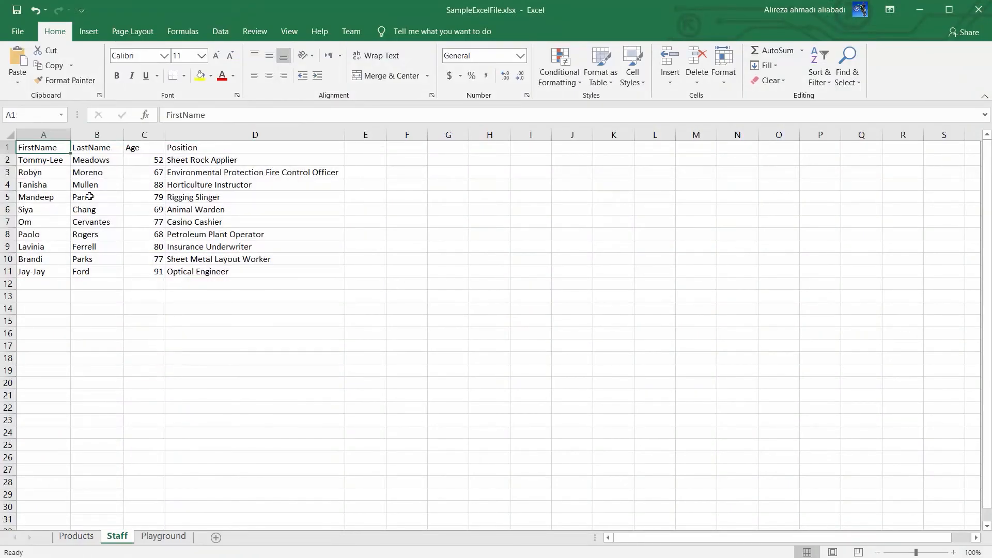
left_click(194, 271, "shift")
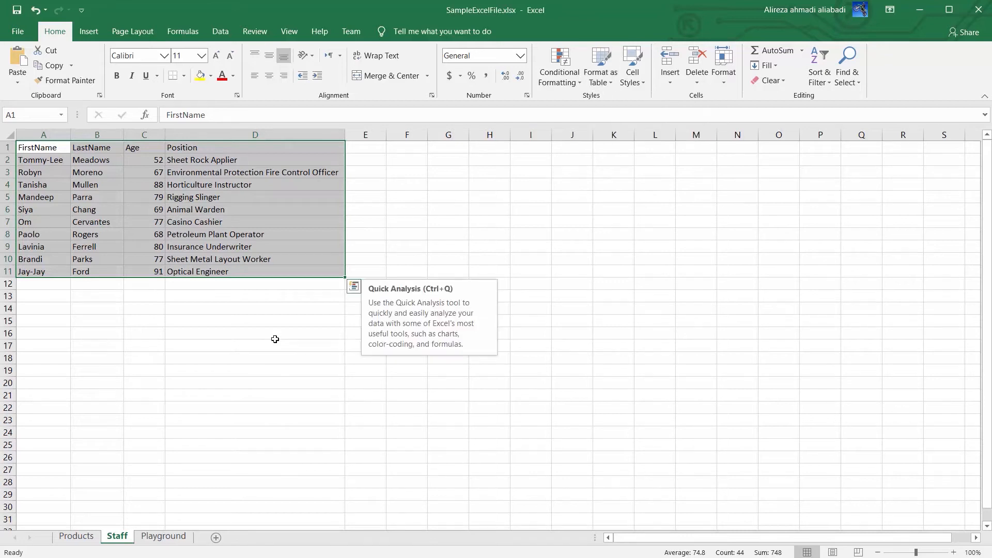
left_click(41, 148)
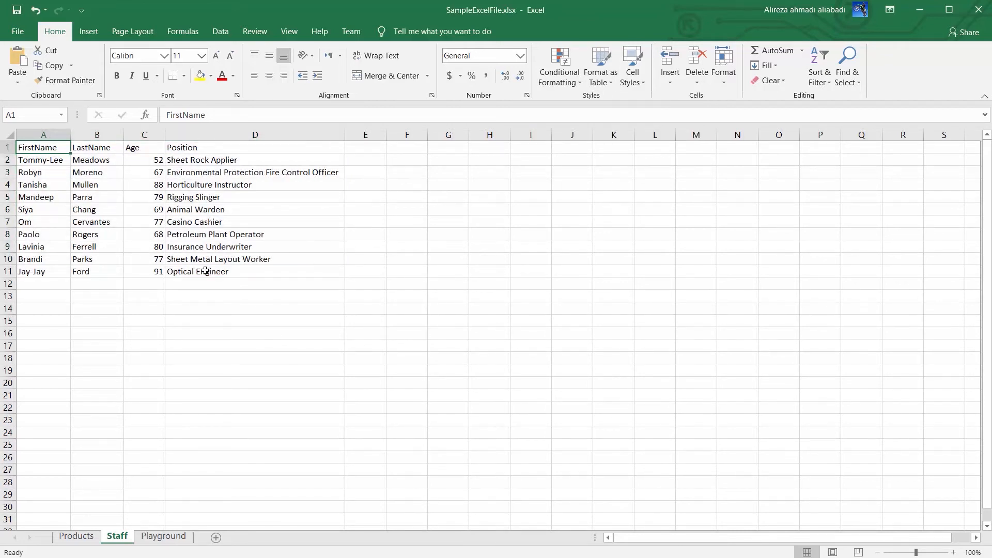
key("alt+Tab")
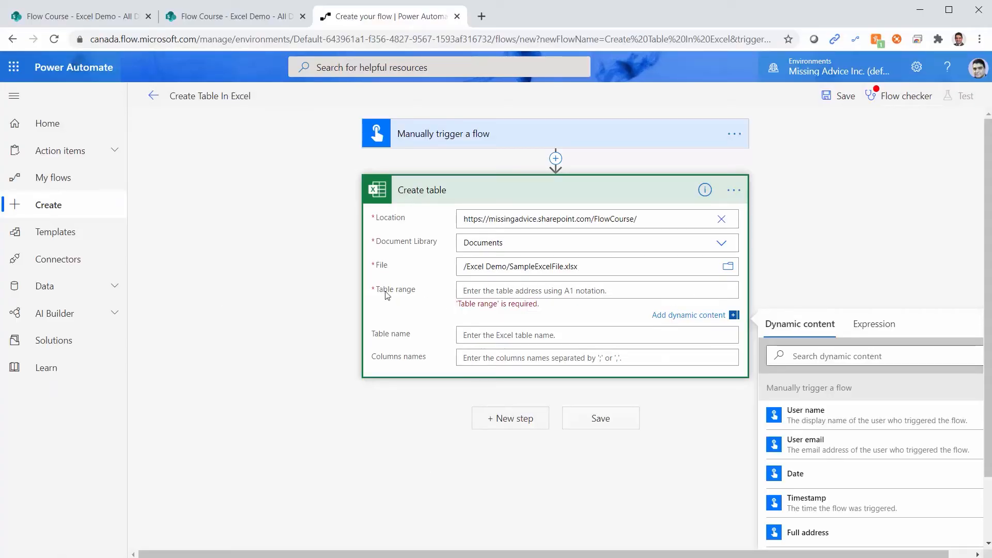
Step: Set the Table range to Staff!A1:D11 and the Table name to MyStaffTable
left_click(474, 297)
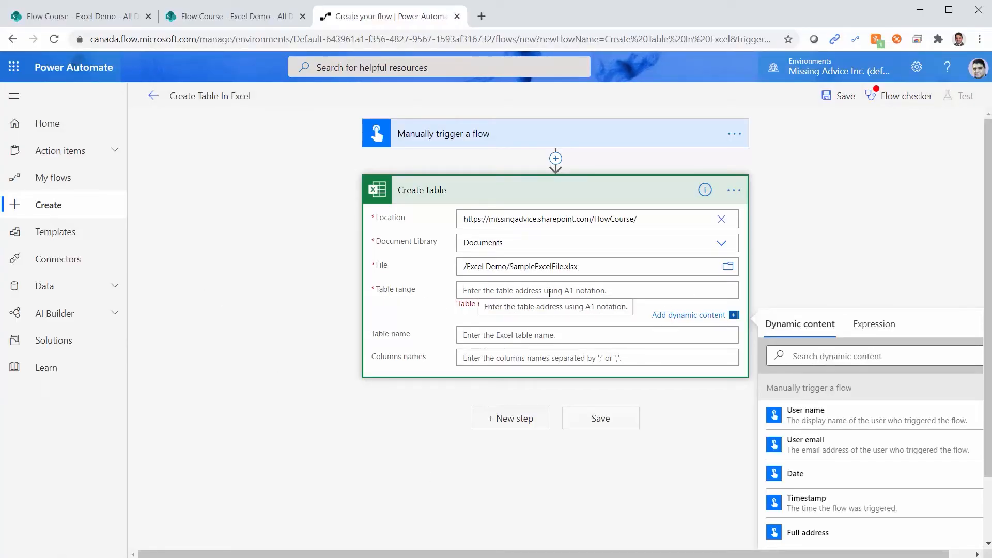
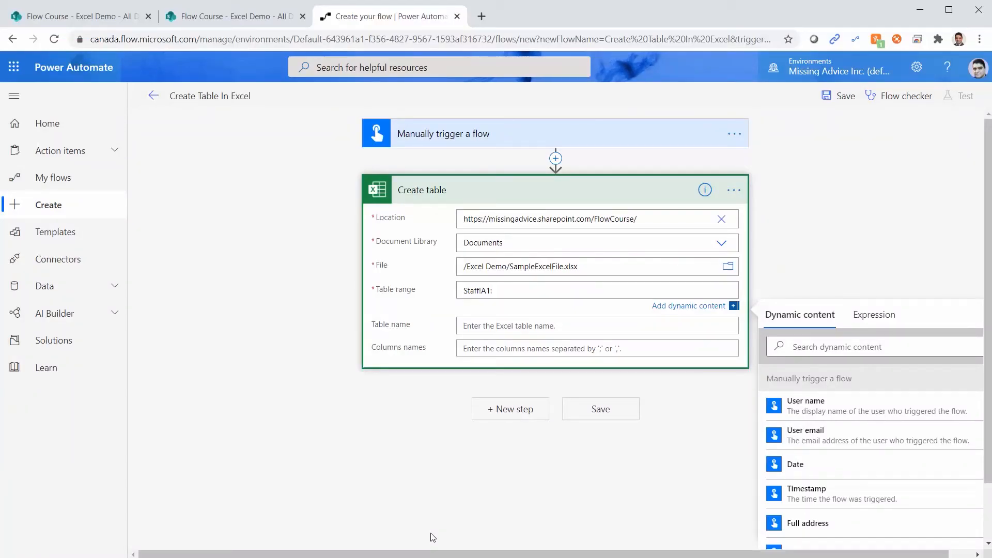
type("D11")
left_click(485, 326)
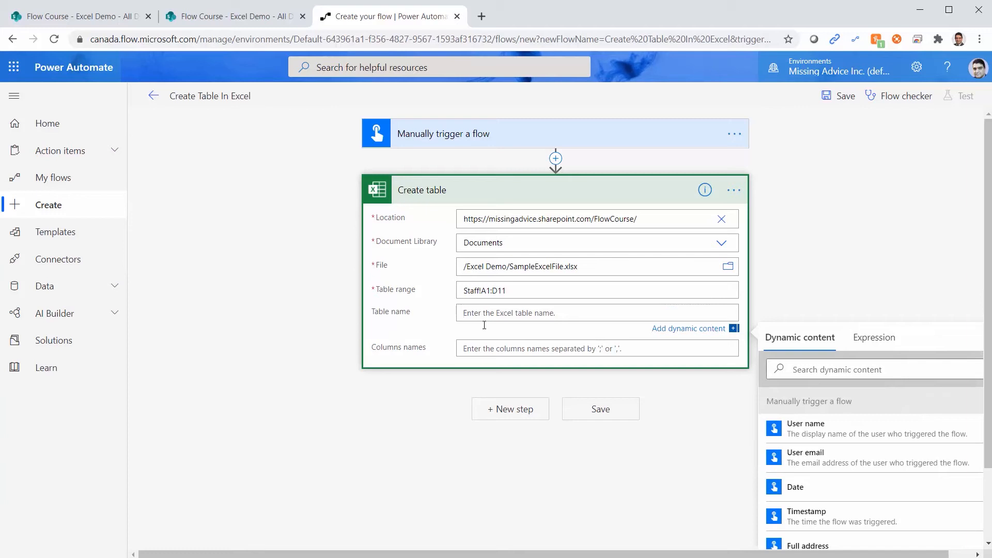
type("MyStaffTable")
Step: Compare the Staff sheet's header cells A1:D1 in Excel with the Columns names setting of the Create table action
key("alt+Tab")
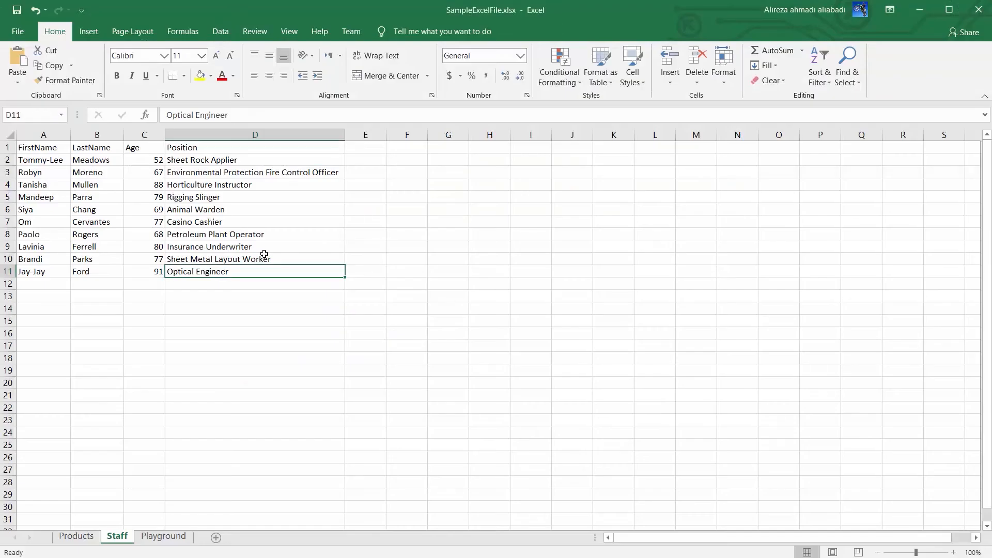
left_click(48, 151)
left_click(201, 151, "shift")
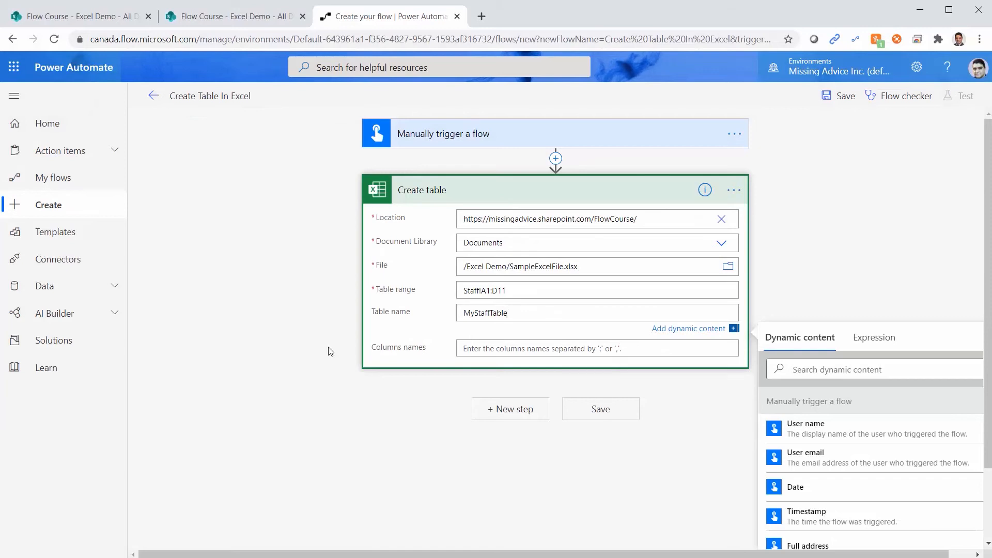
key("alt+Tab")
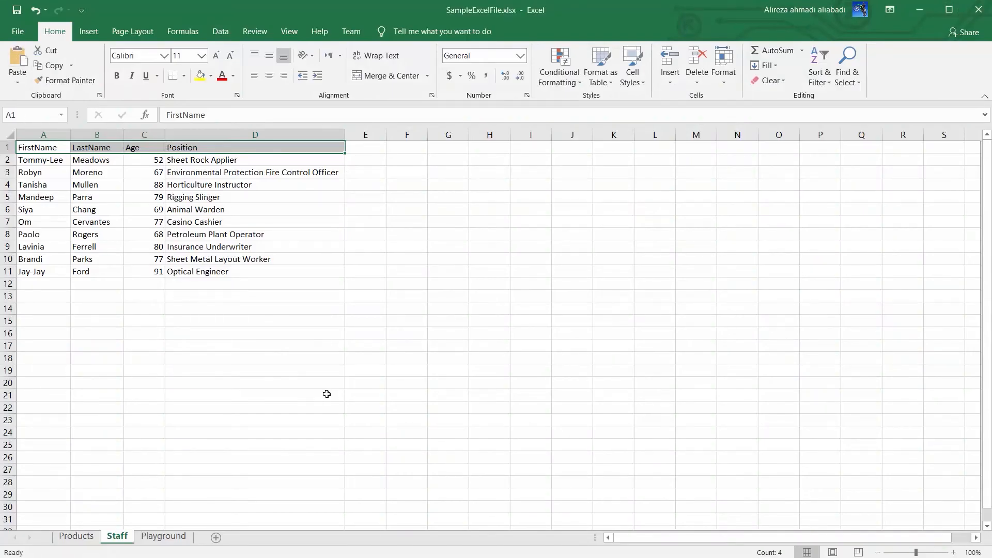
key("alt+Tab")
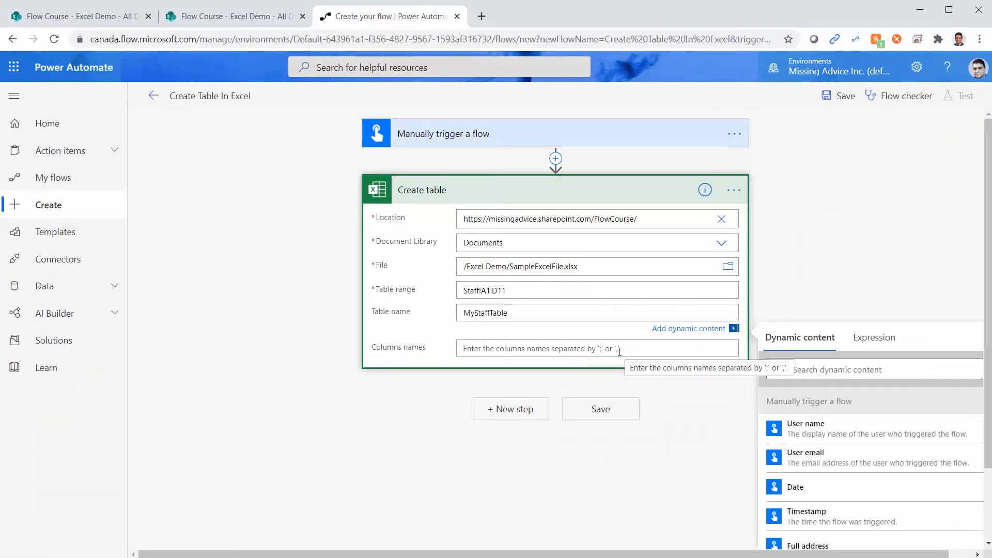
key("alt+Tab")
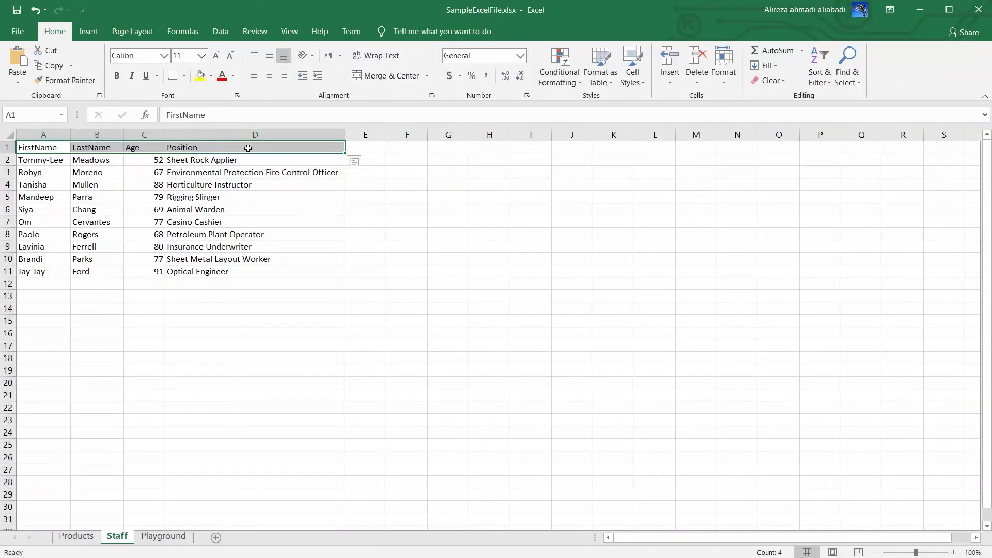
key("alt+Tab")
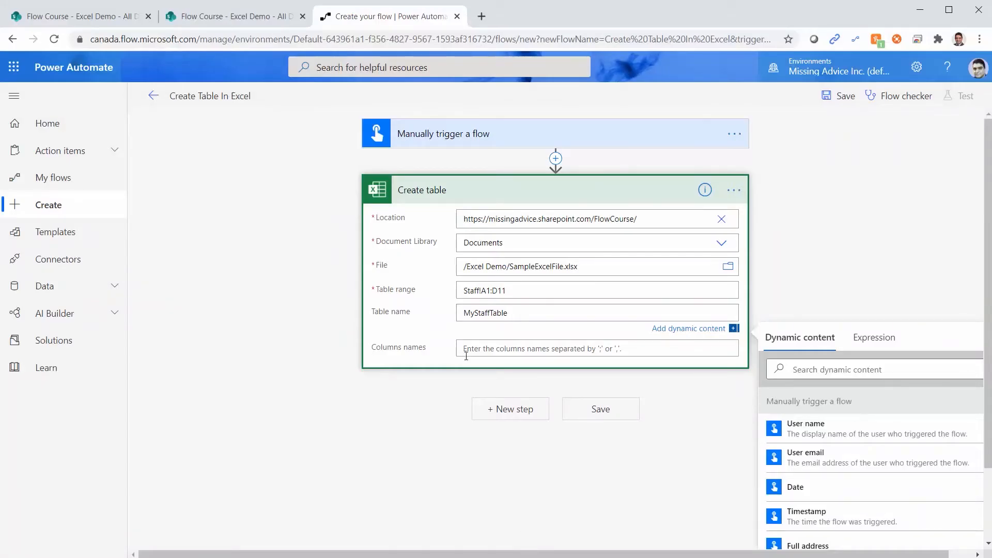
Step: Recheck the Staff sheet's header row in Excel against the optional Columns names field, and return to the flow
left_click(466, 355)
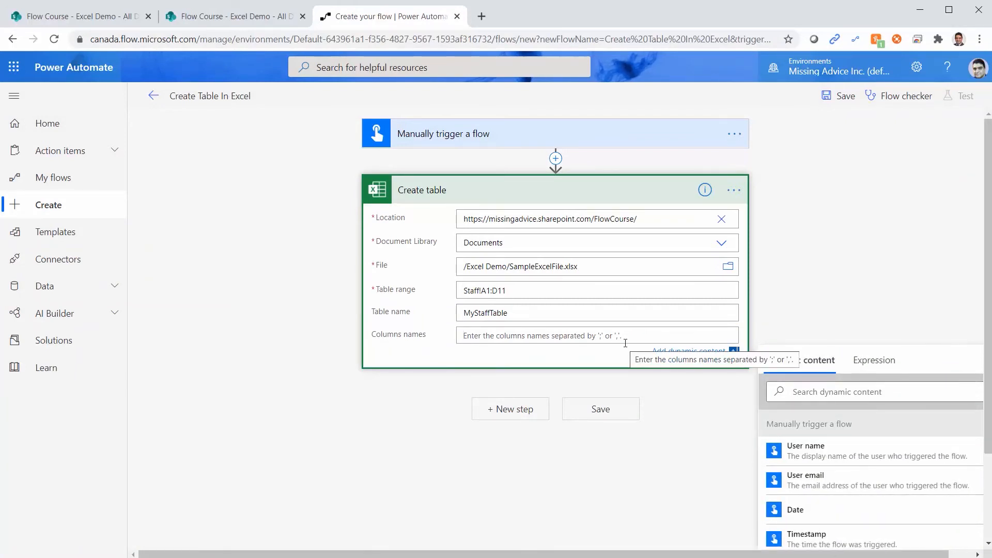
key("alt+Tab")
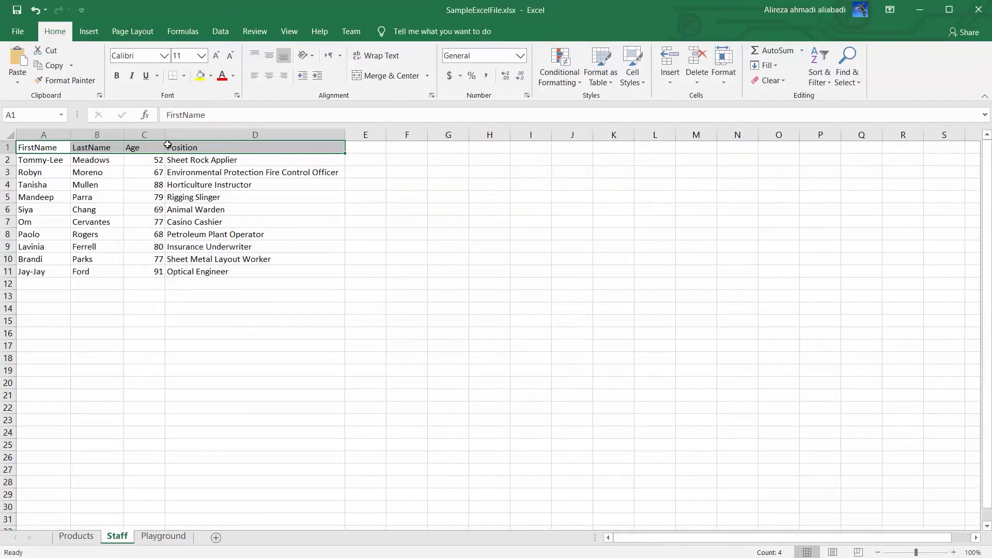
left_click(204, 148)
left_click_drag(46, 147, 206, 148)
key("alt+Tab")
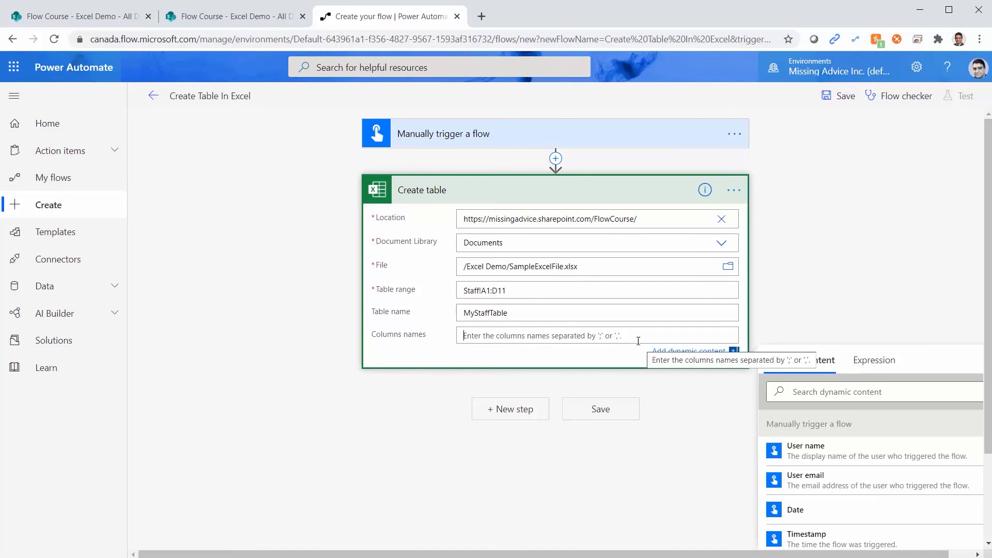
key("alt+Tab")
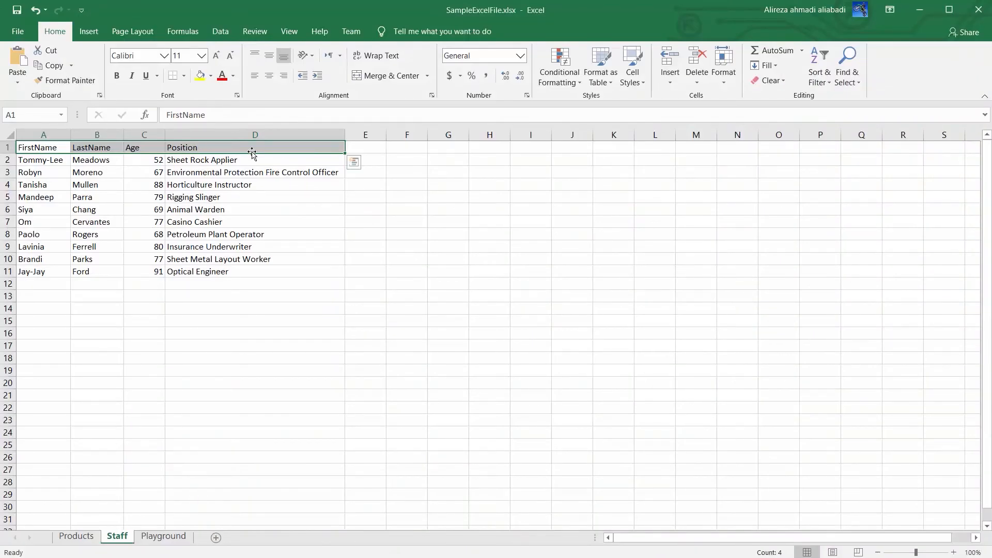
key("alt+Tab")
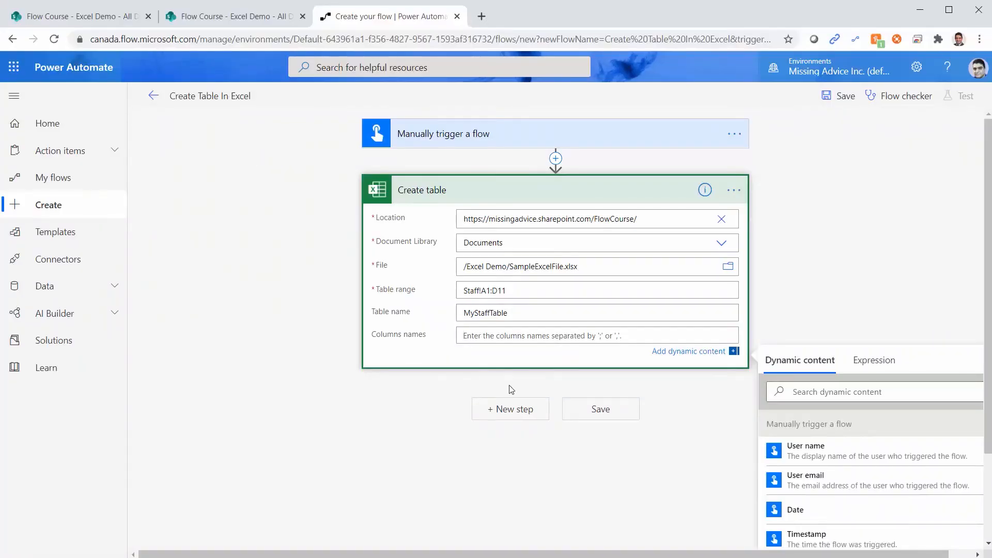
Step: Save the flow and run a test of it with the trigger action performed manually
left_click(629, 411)
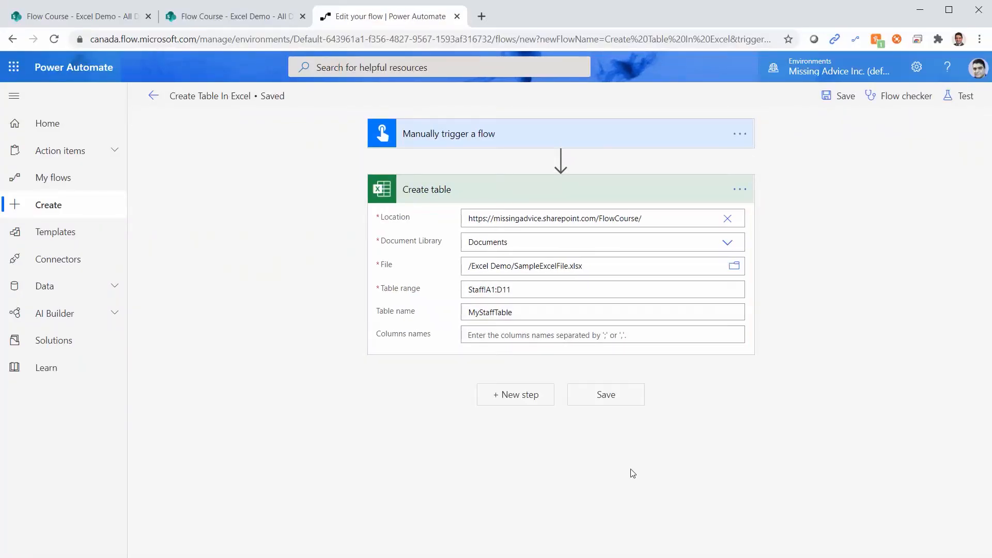
left_click(967, 97)
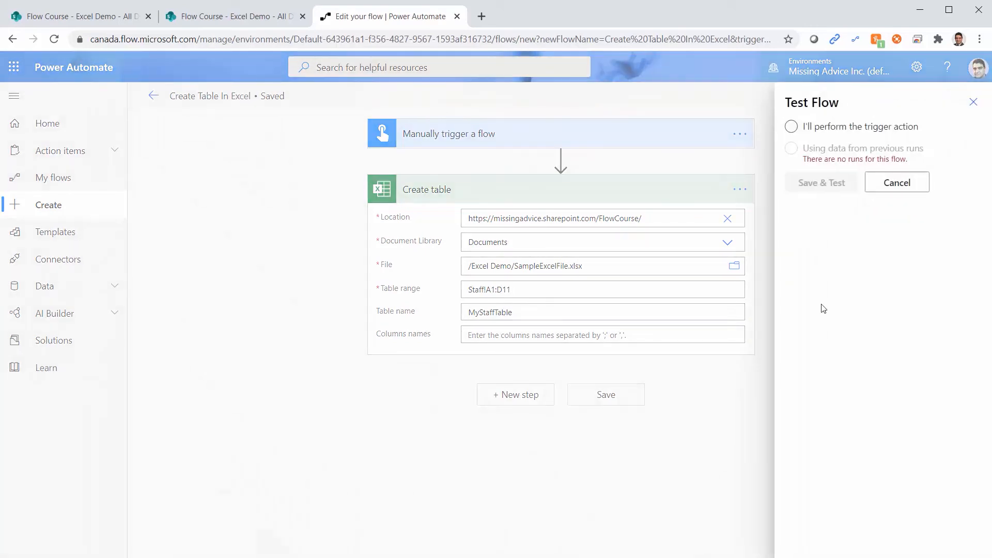
left_click(791, 126)
left_click(803, 181)
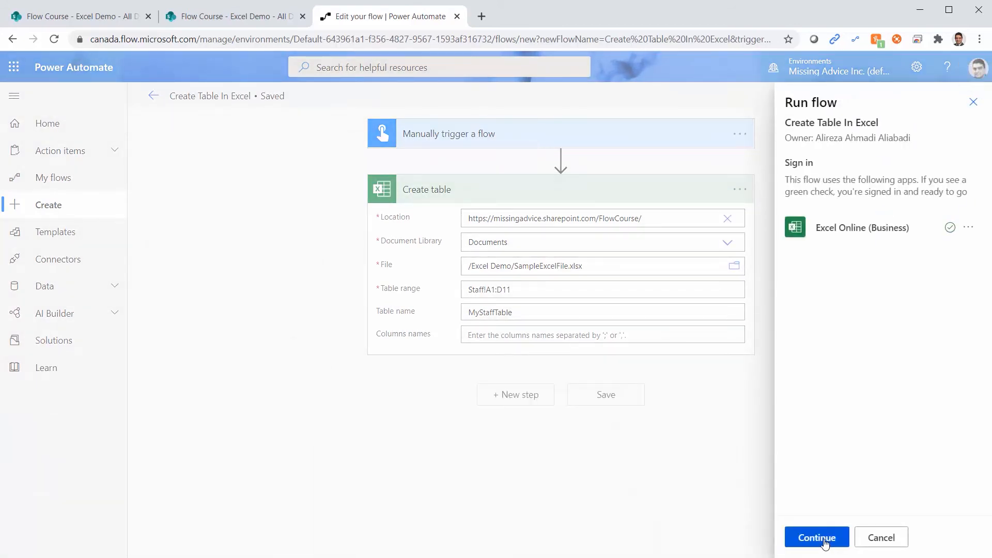
left_click(824, 540)
left_click(825, 540)
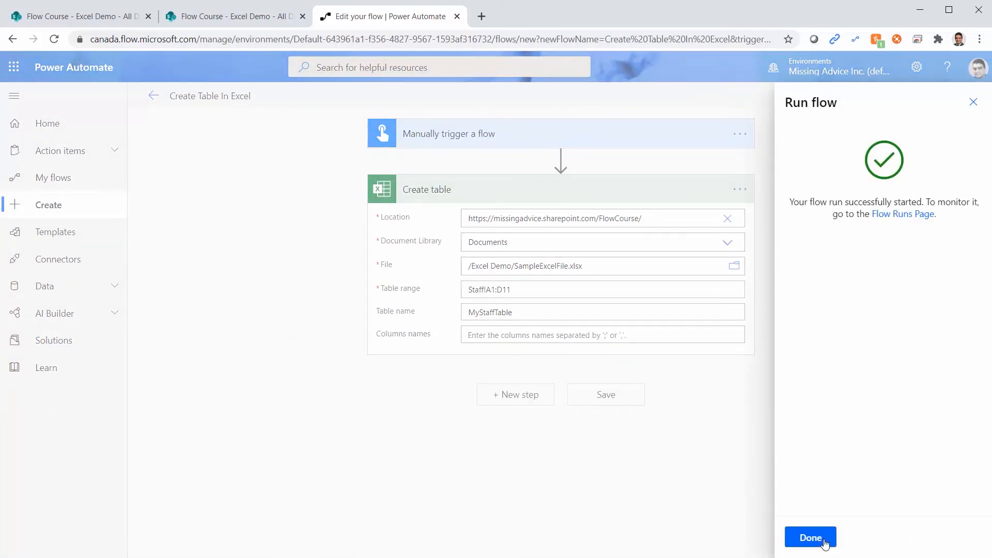
left_click(825, 543)
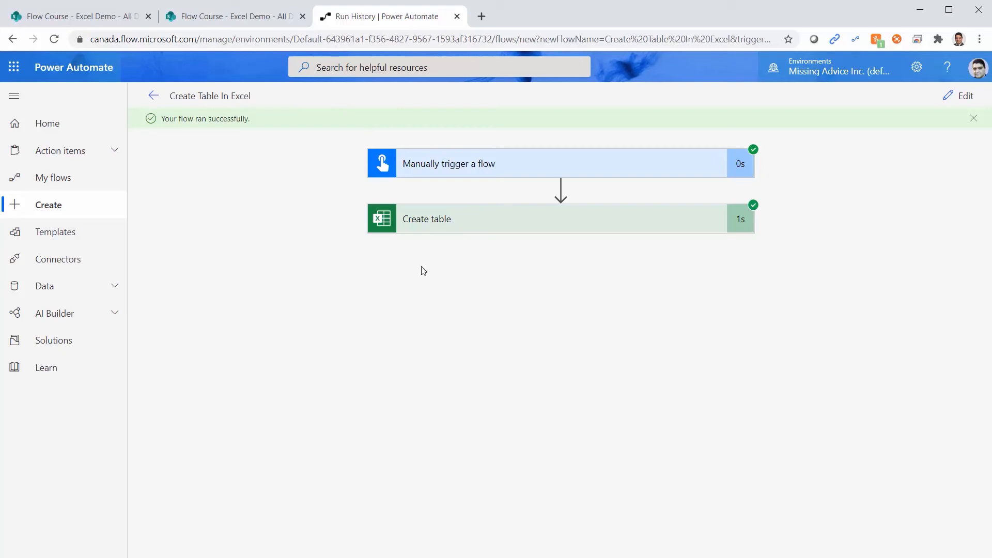
Step: Examine the Create table action's inputs and outputs in the test run, including the column properties in the schema, and collapse it
left_click(461, 226)
scroll(807, 397, "down", 4)
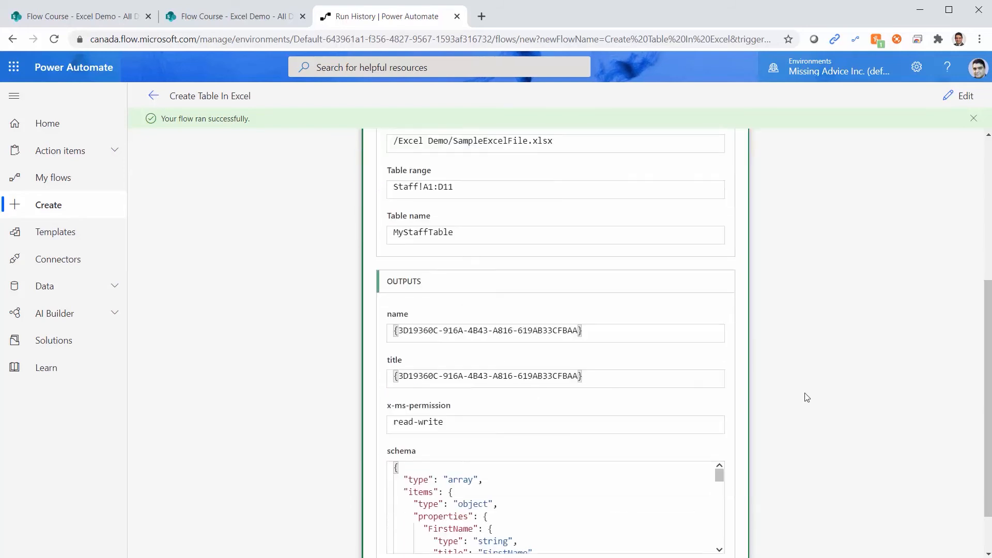
scroll(808, 396, "down", 1)
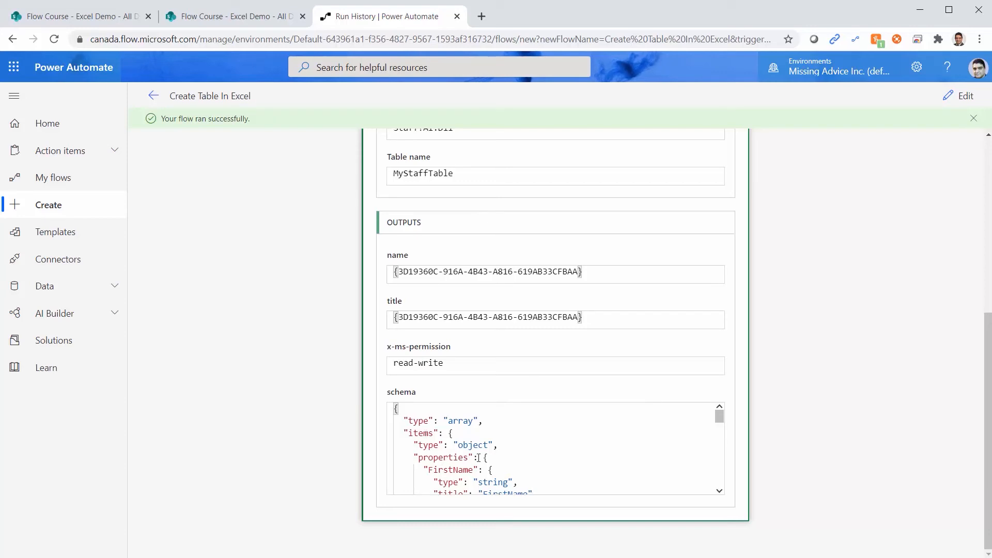
scroll(479, 457, "down", 3)
scroll(478, 457, "up", 5)
left_click_drag(425, 470, 458, 470)
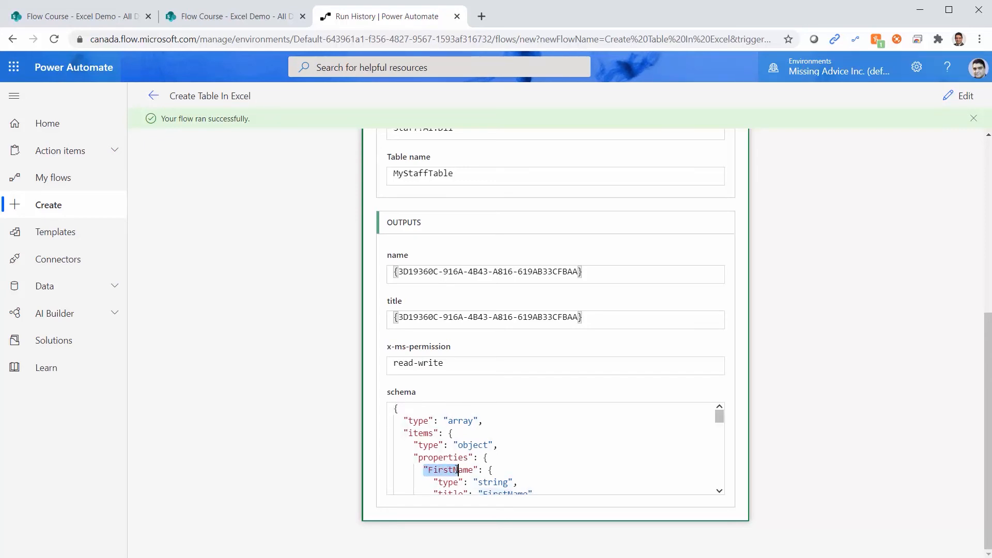
scroll(458, 469, "down", 10)
scroll(442, 466, "down", 5)
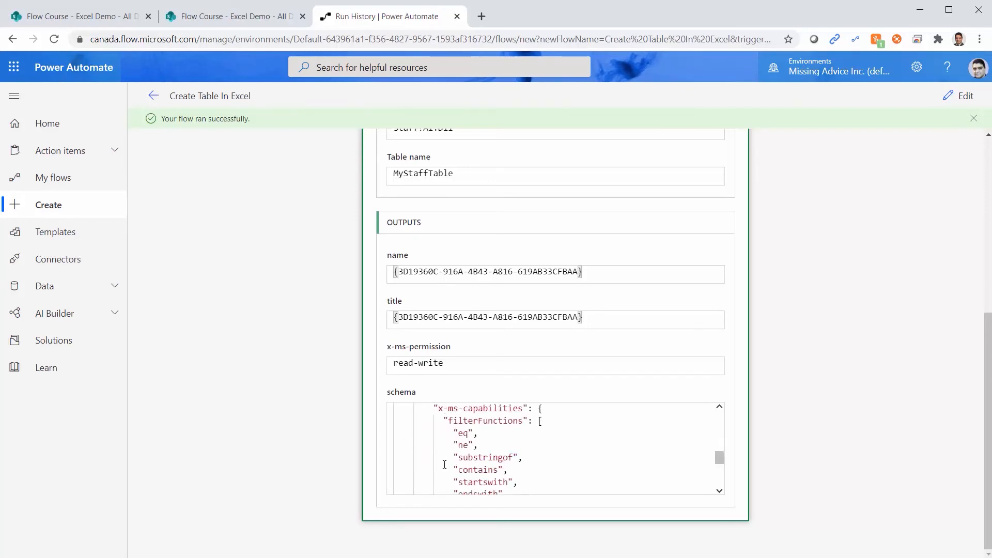
scroll(467, 453, "down", 5)
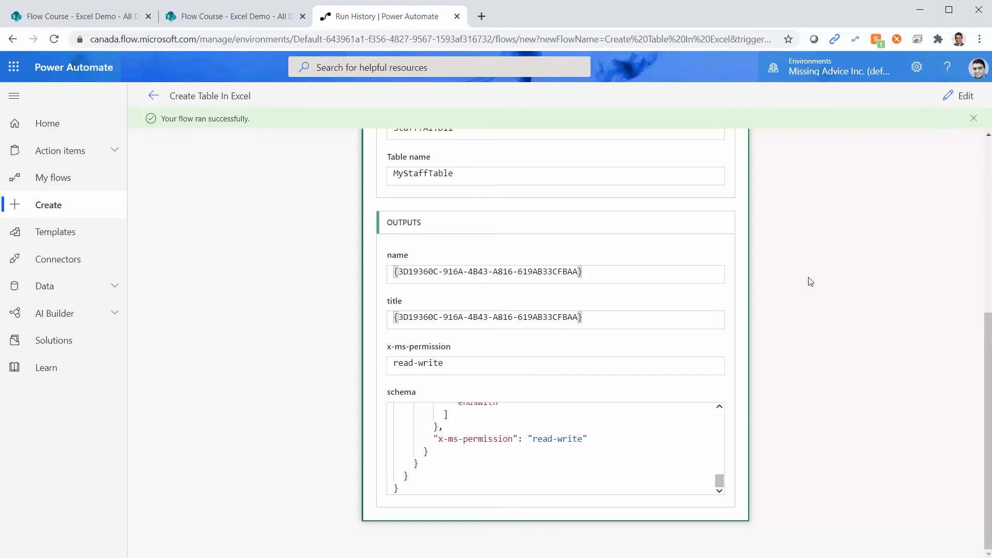
scroll(811, 289, "up", 6)
left_click(590, 222)
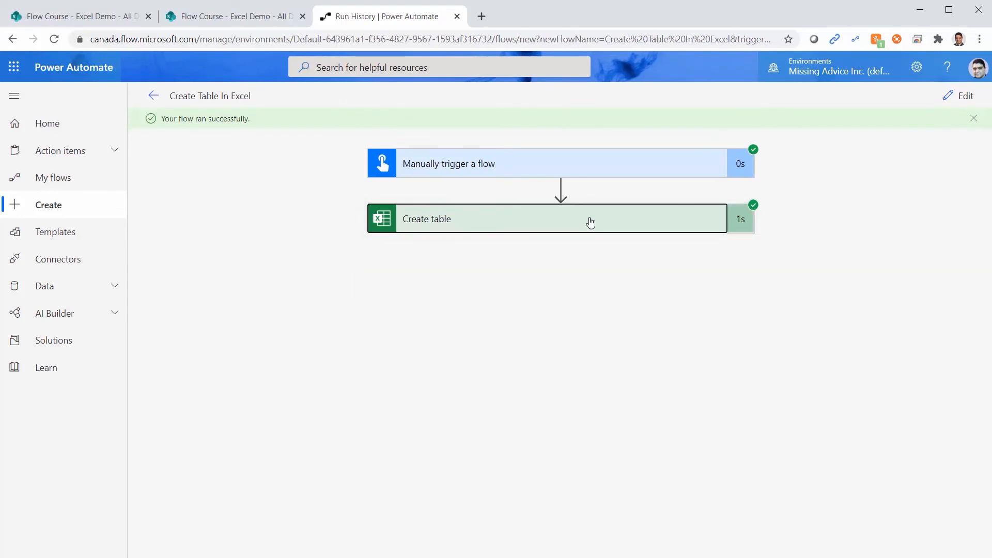
Step: Open SampleExcelFile.xlsx from the SharePoint Excel Demo folder and inspect the Staff sheet for the new table
left_click(233, 21)
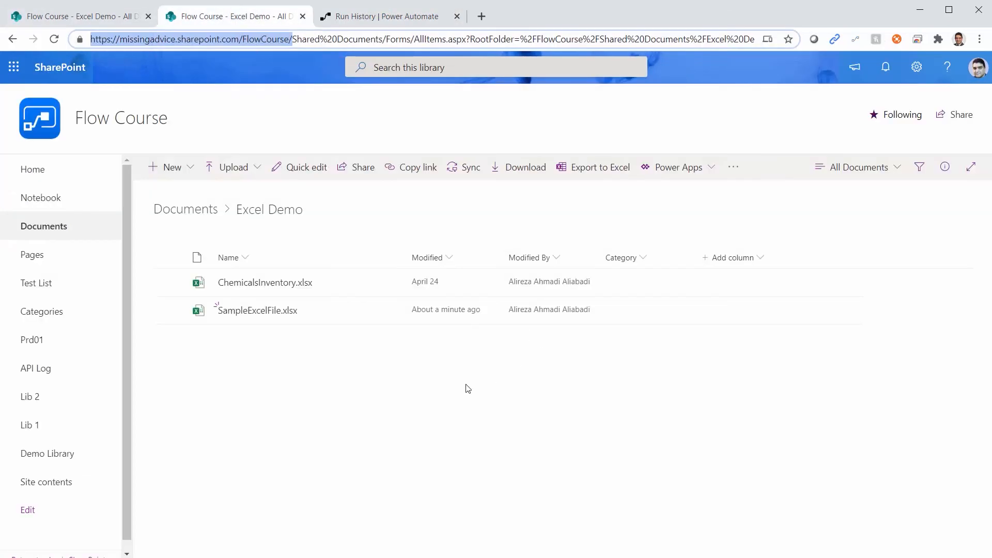
left_click(266, 312)
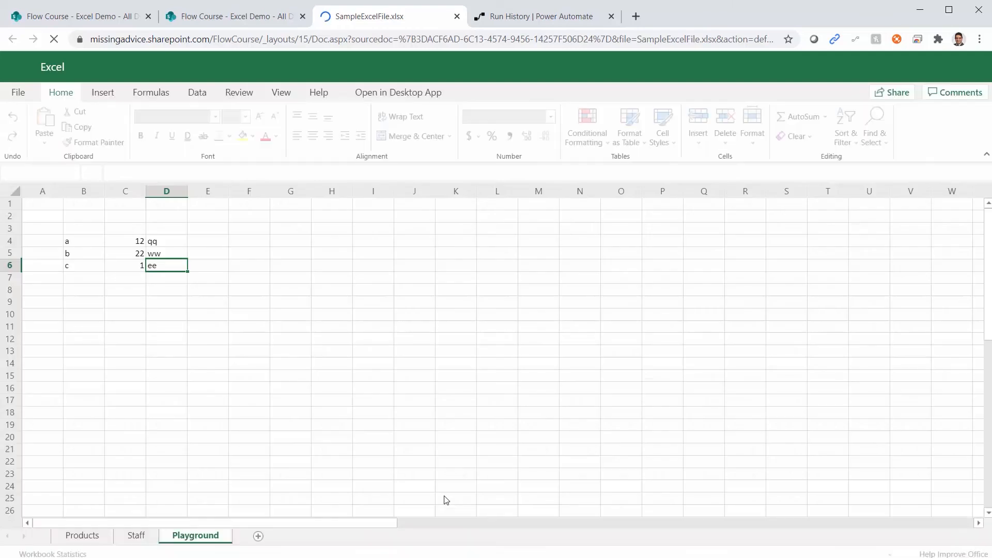
left_click(138, 535)
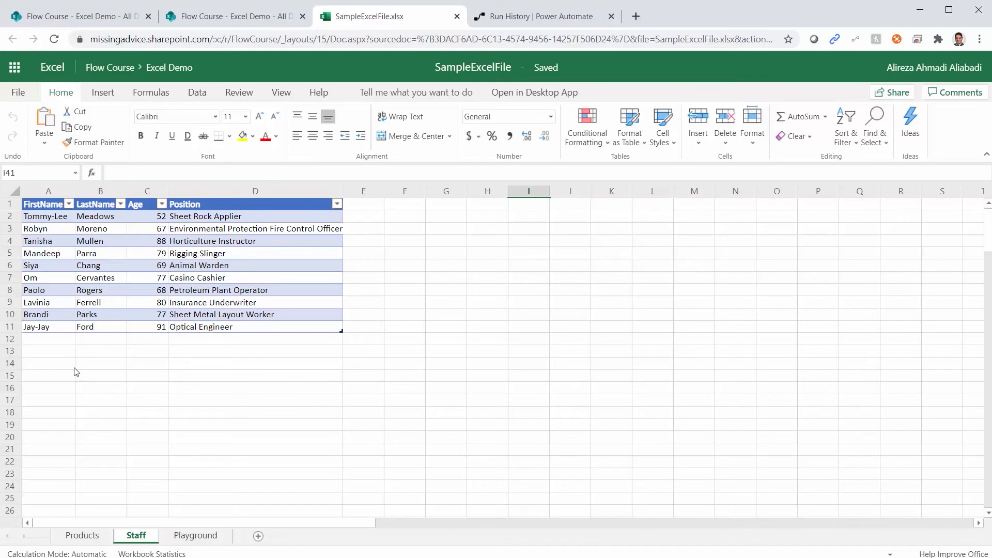
Step: Show the Playground sheet and select its headerless data in B4:D6
left_click(196, 536)
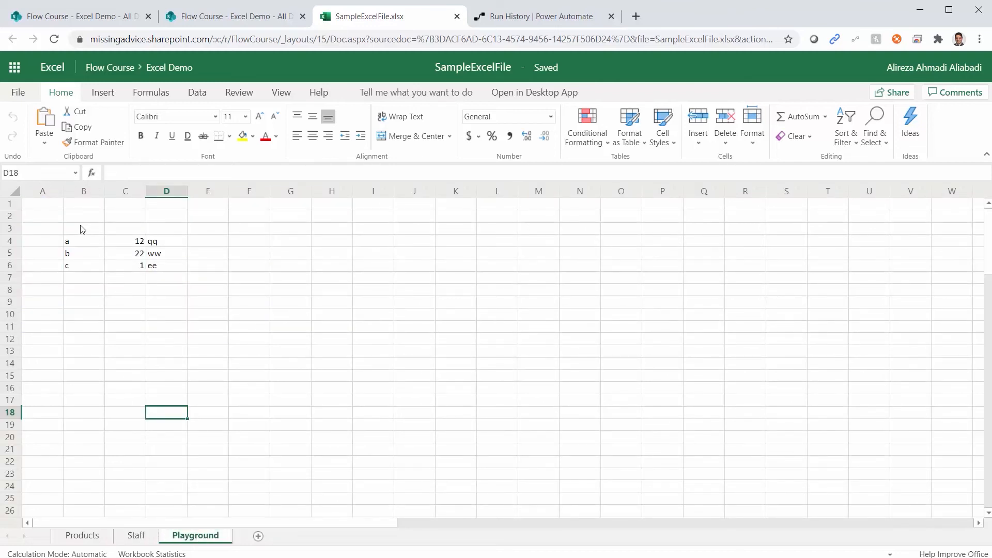
left_click(69, 242)
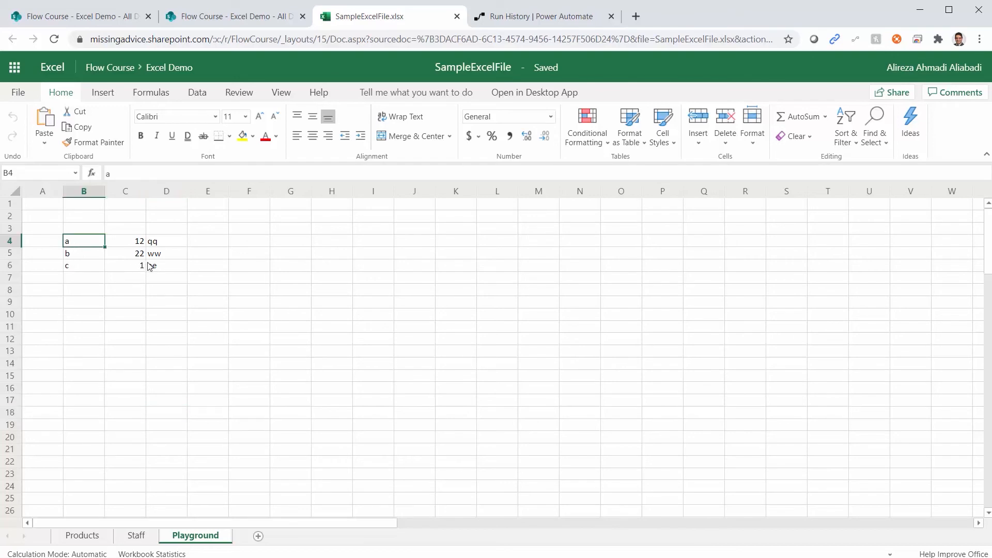
left_click(148, 265, "shift")
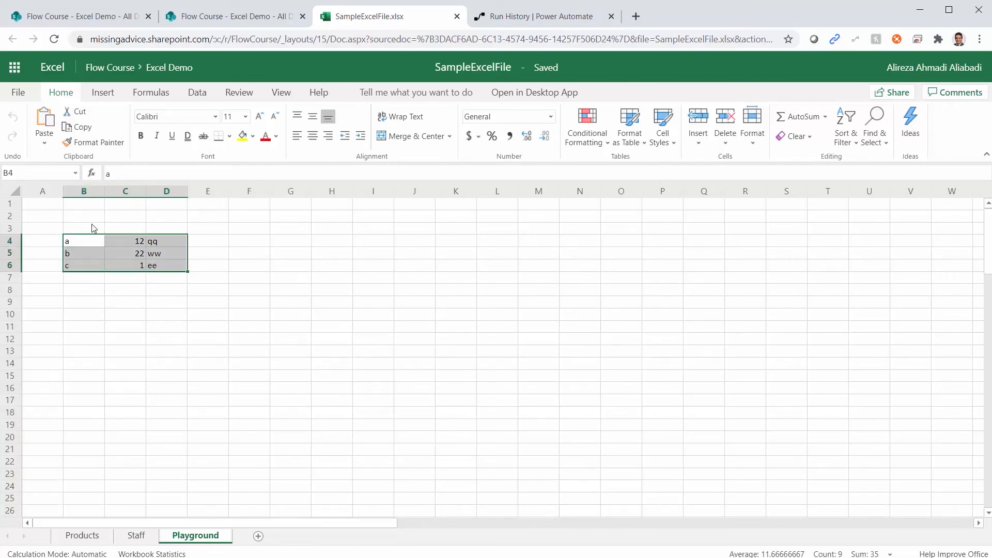
Step: Switch back to Power Automate and reopen the Create Table In Excel flow for editing
left_click(517, 18)
left_click(504, 298)
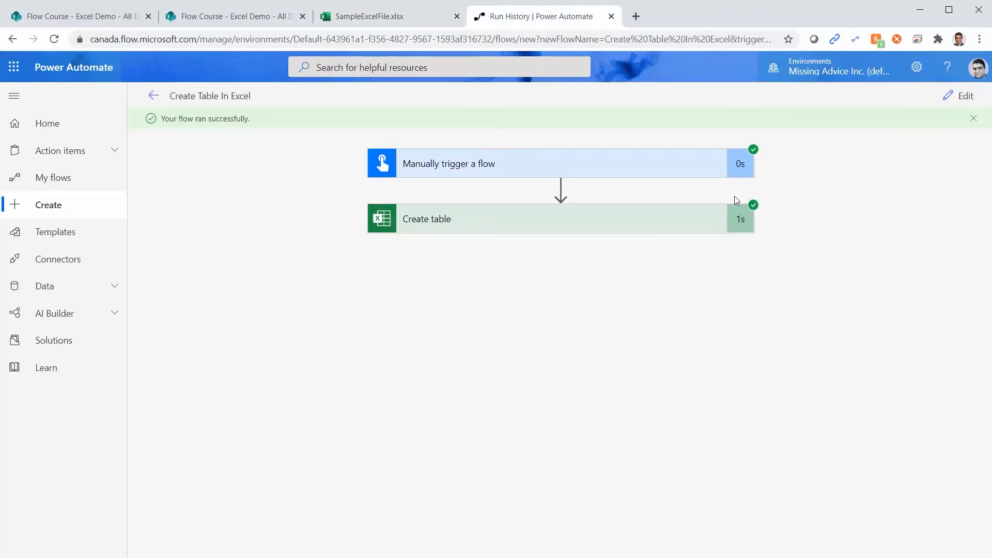
left_click(958, 97)
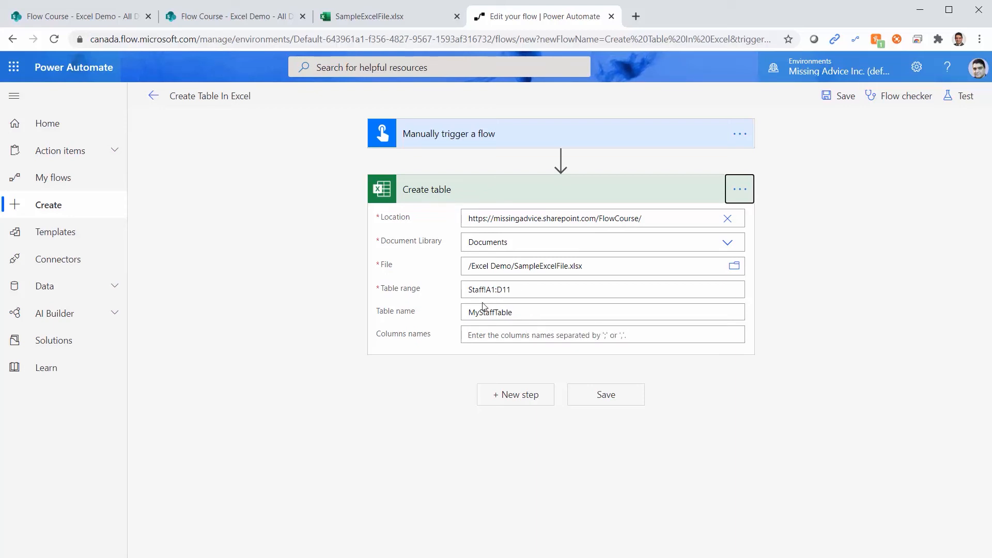
Step: Replace the Create table action's Table range with the sheet reference Playground!, checking the sheet name in the Excel workbook
double_click(512, 289)
key("Left")
key("Left")
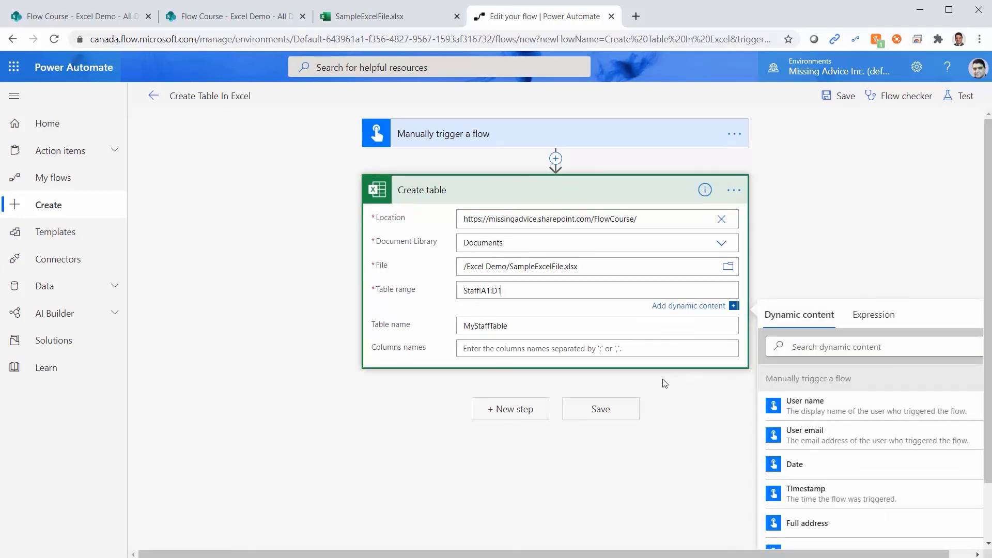
key("BackSpace")
key("BackSpace")
key("BackSpace")
key("BackSpace")
key("BackSpace")
key("BackSpace")
key("BackSpace")
key("BackSpace")
key("BackSpace")
key("BackSpace")
key("BackSpace")
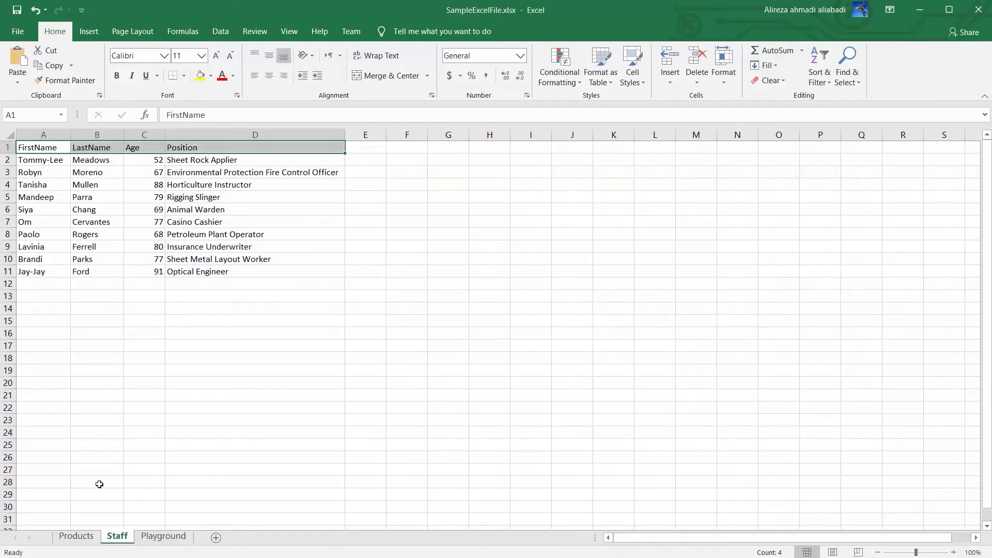
left_click(155, 537)
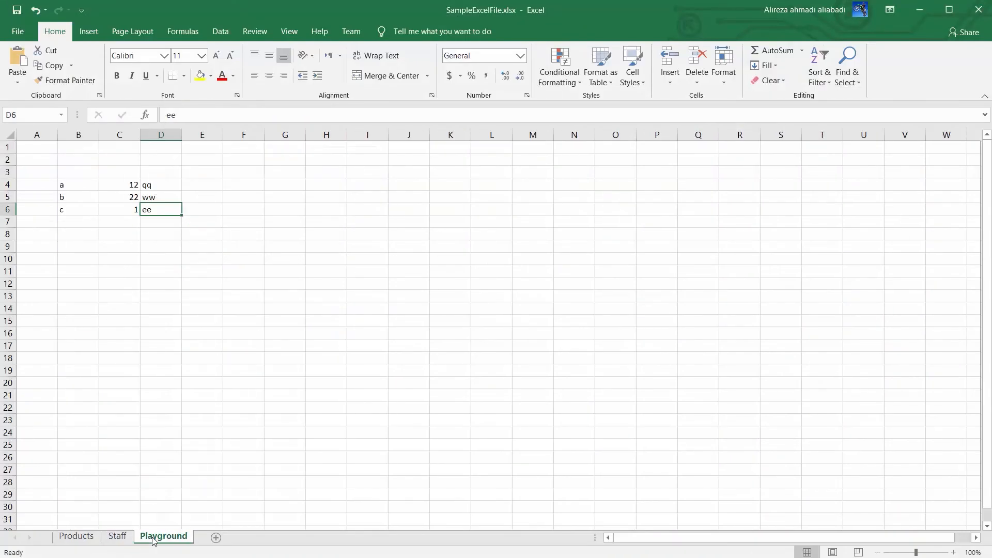
double_click(155, 537)
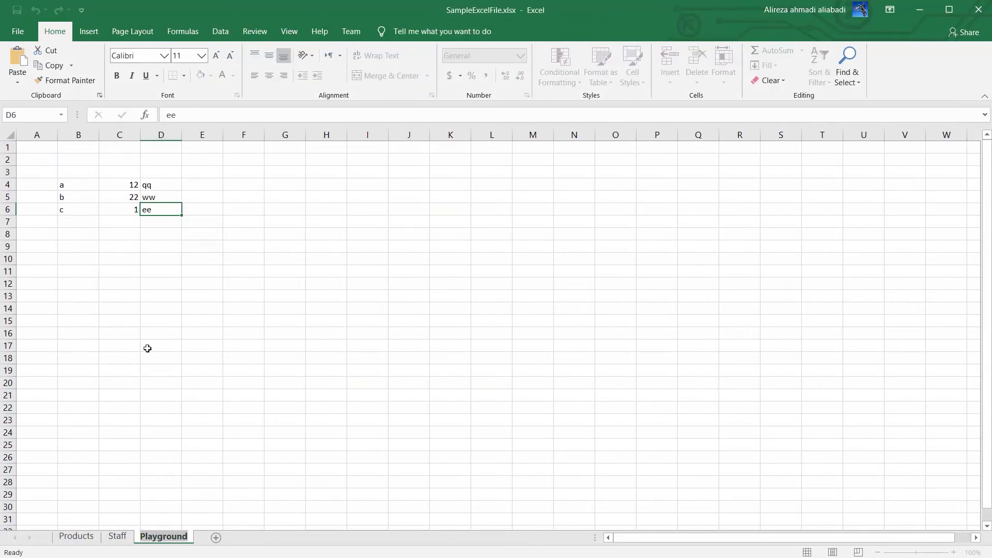
key("alt+Tab")
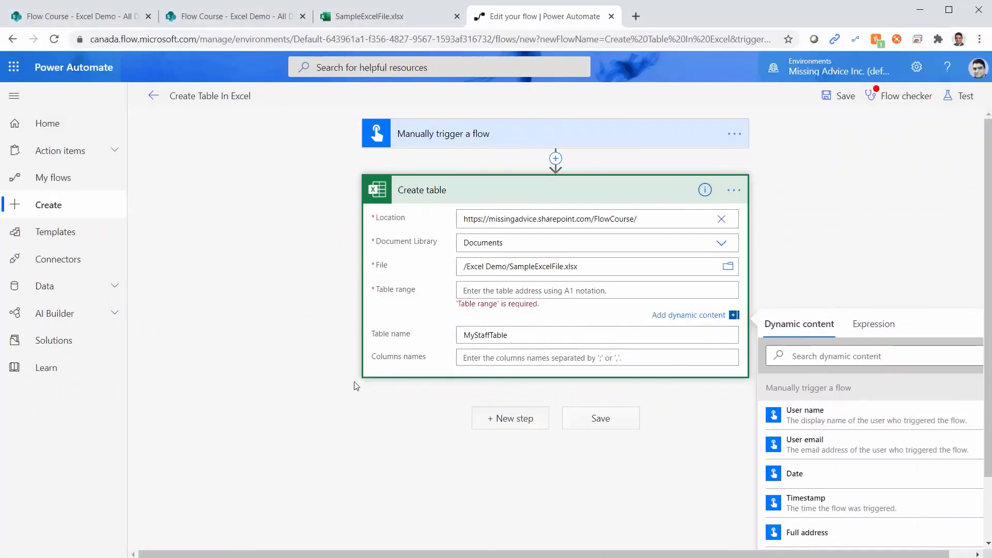
type("Playground")
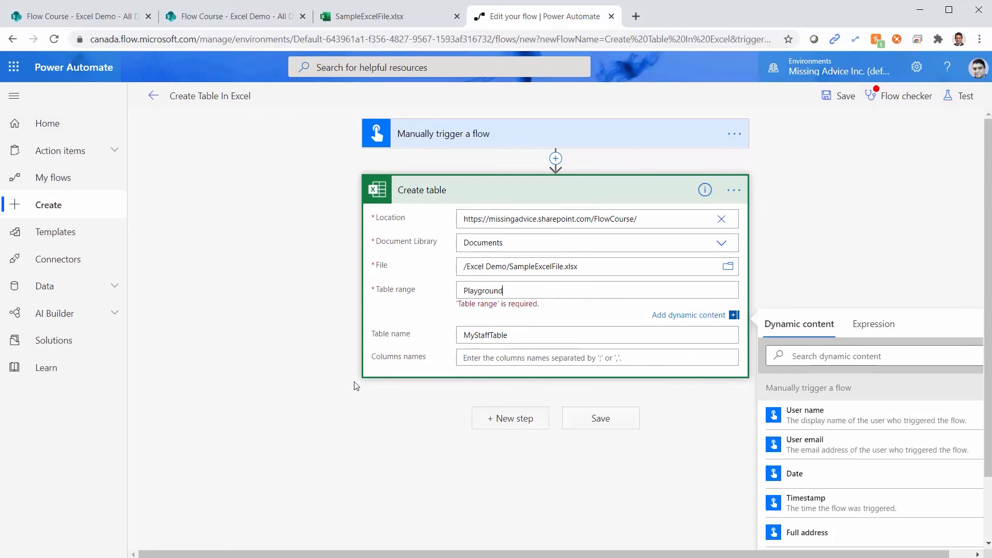
type("!")
Step: Examine in Excel which cells the Playground data covers and the empty row above it, and return to Power Automate
key("alt+Tab")
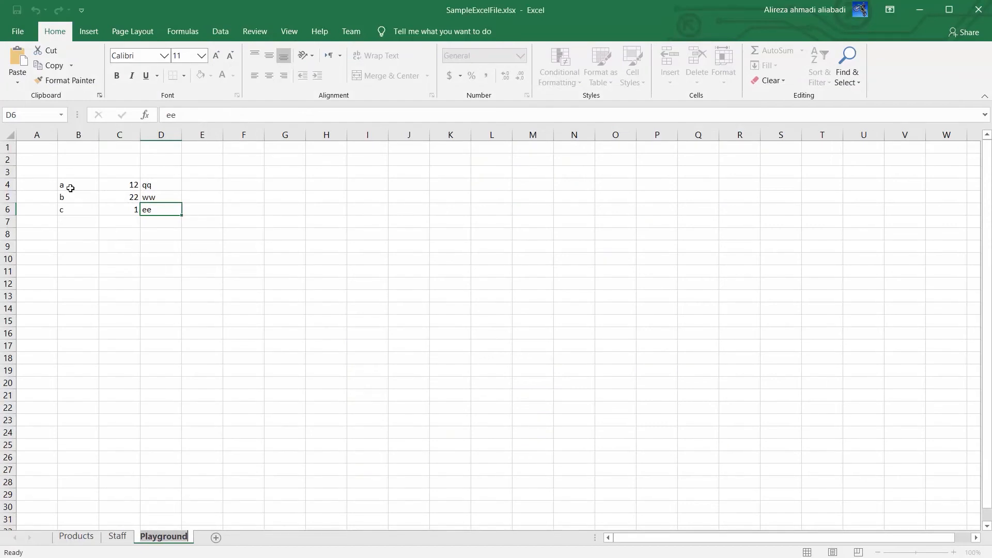
left_click(70, 189)
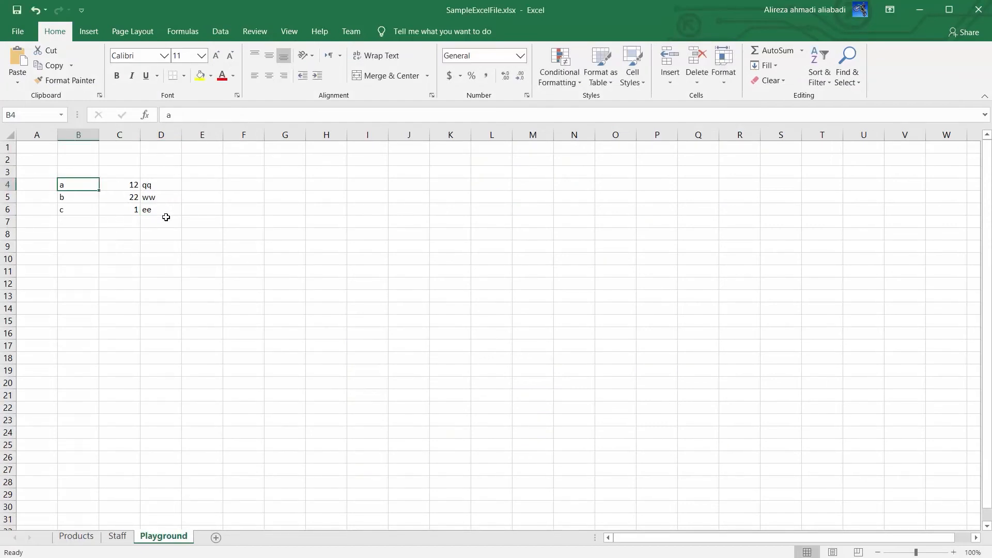
left_click(161, 209, "shift")
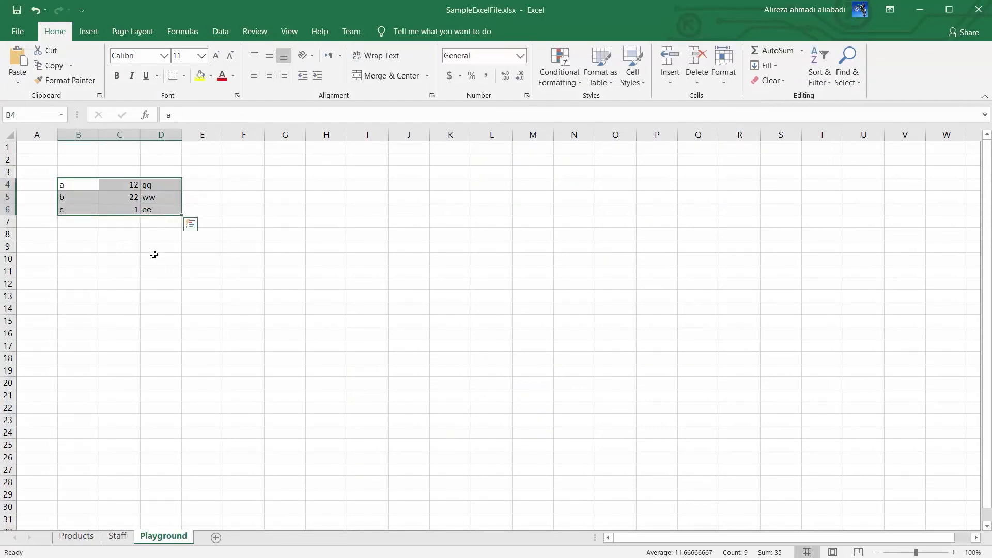
left_click(84, 211)
left_click(72, 173)
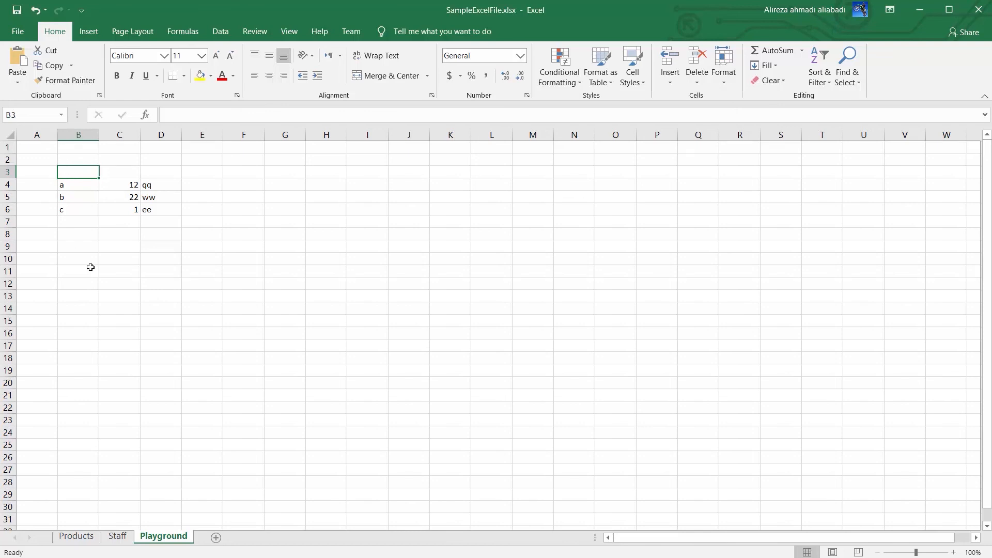
key("alt+Tab")
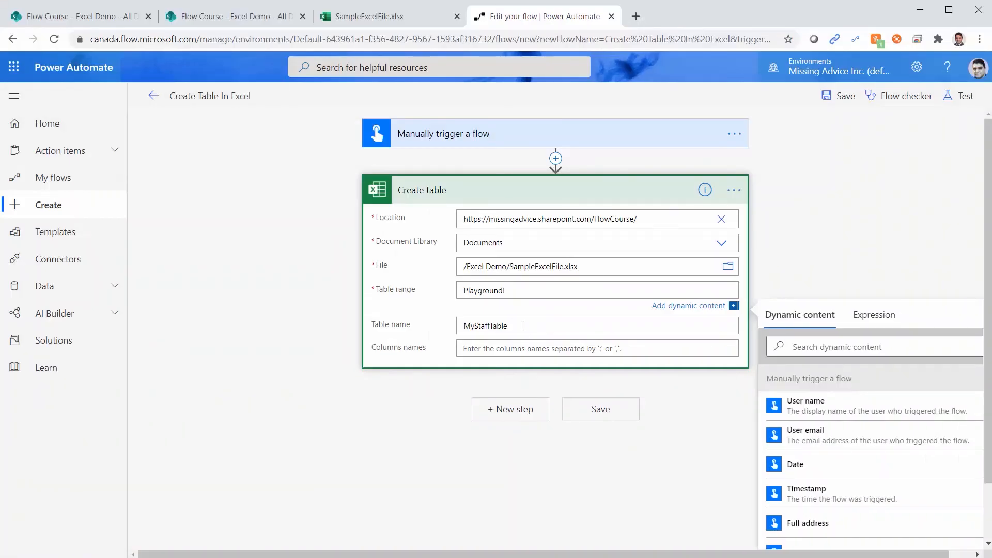
Step: Complete the Create table action's Table range as Playground!B3:D6, checking the data's last cell in the Excel workbook
type("B3:")
key("alt+Tab")
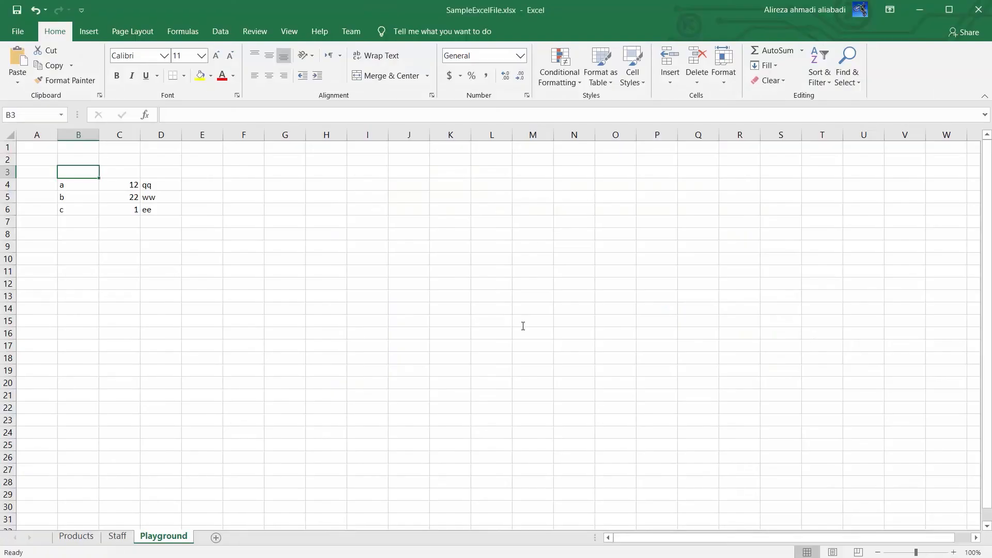
left_click(161, 212)
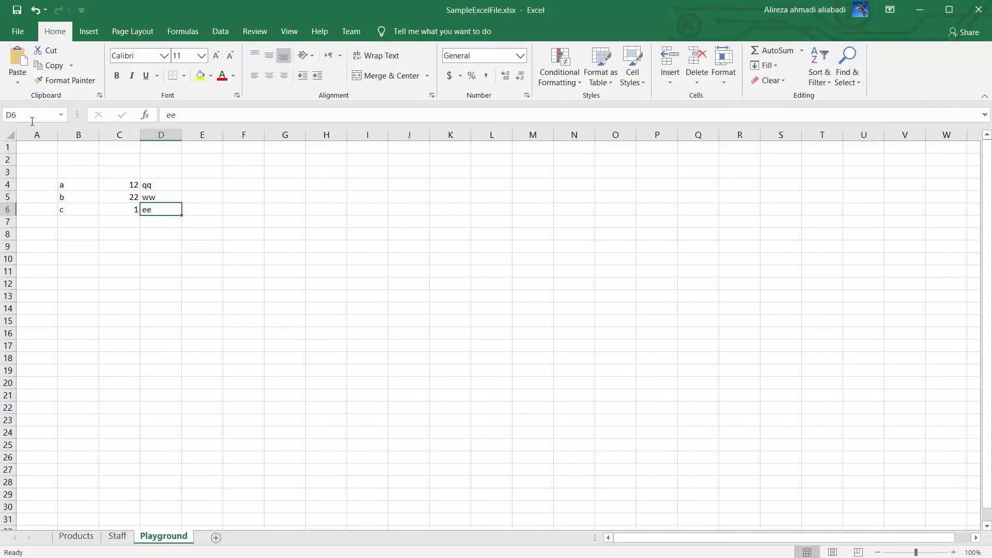
key("alt+Tab")
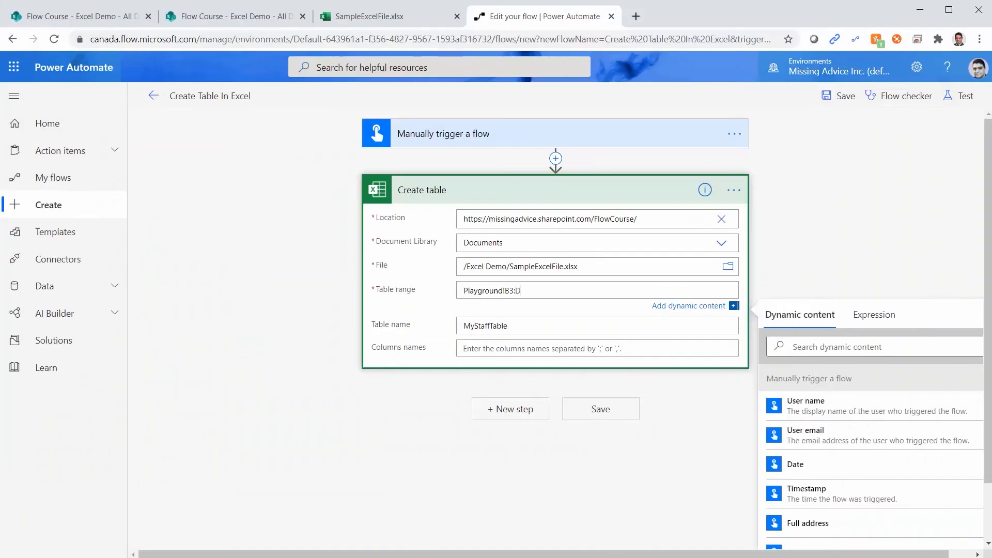
type("6")
Step: Replace the Create table action's Table name with FunnyData
left_click(510, 328)
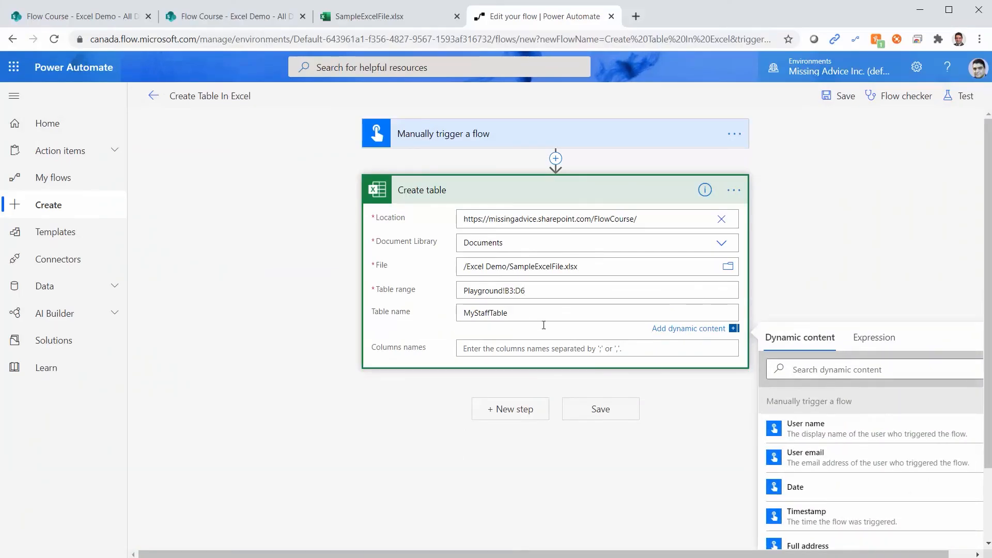
double_click(544, 320)
type("FunnyData")
Step: Check the empty header cells B3 to D3 in Excel and enter Col1;Col2;Col3 as the Create table action's column names
key("alt+Tab")
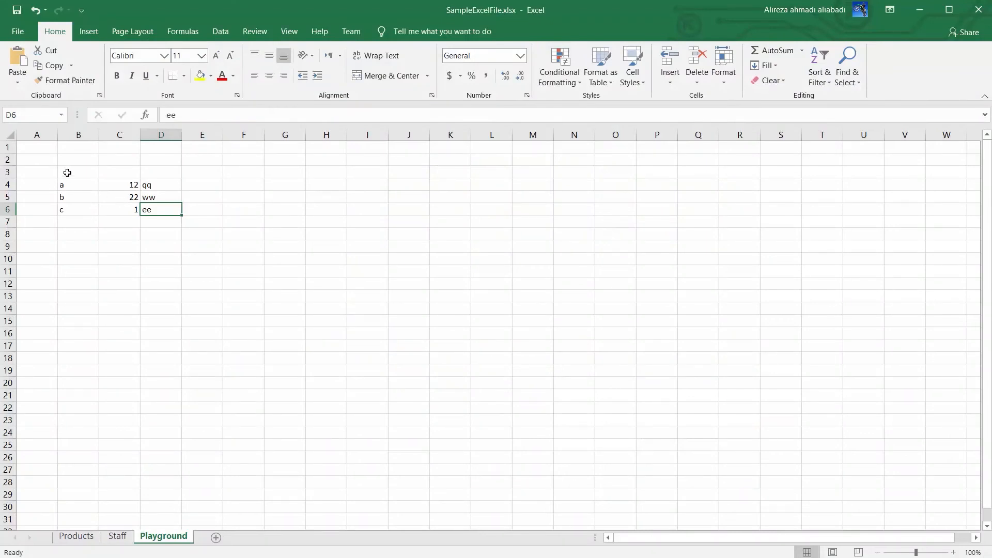
left_click(67, 171)
left_click(111, 172)
left_click(150, 171)
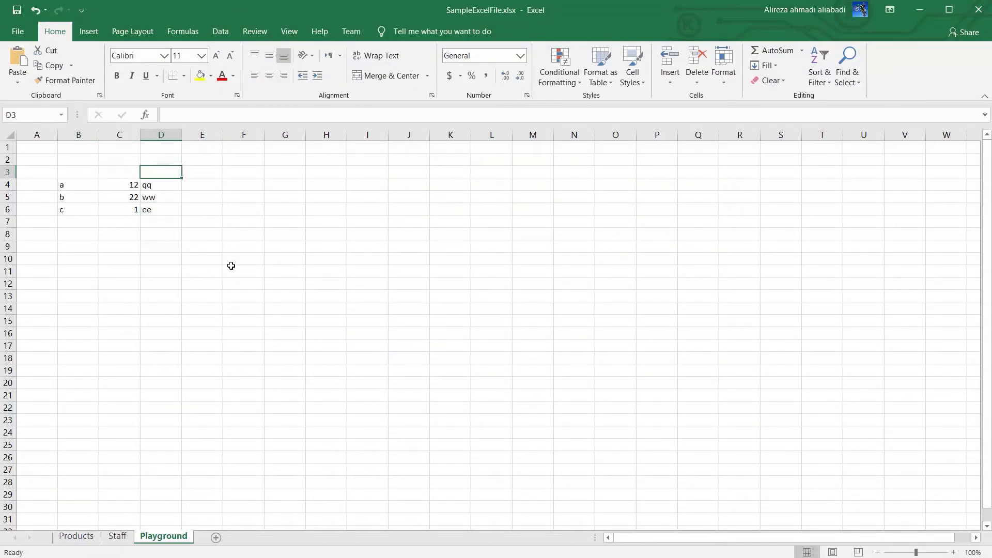
key("alt+Tab")
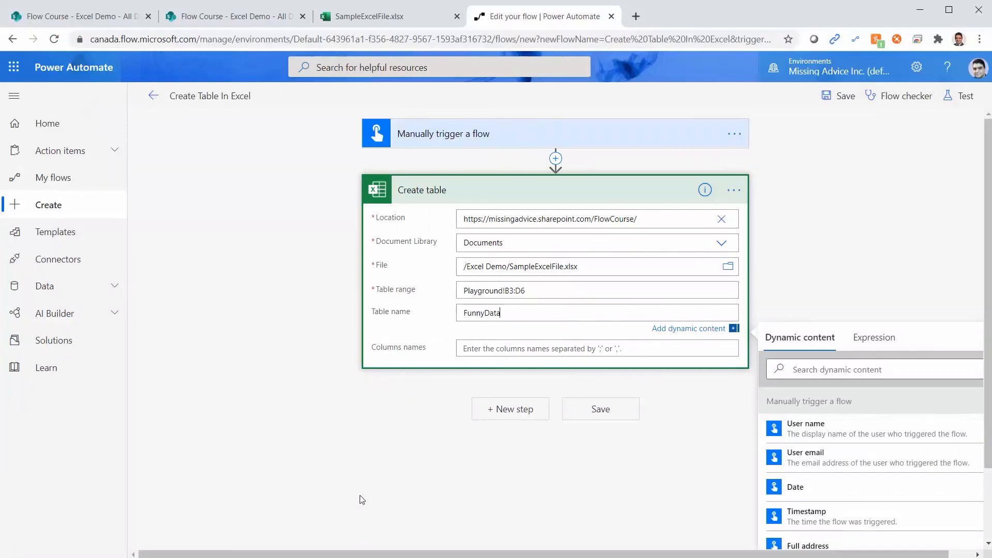
left_click(467, 350)
type("Co")
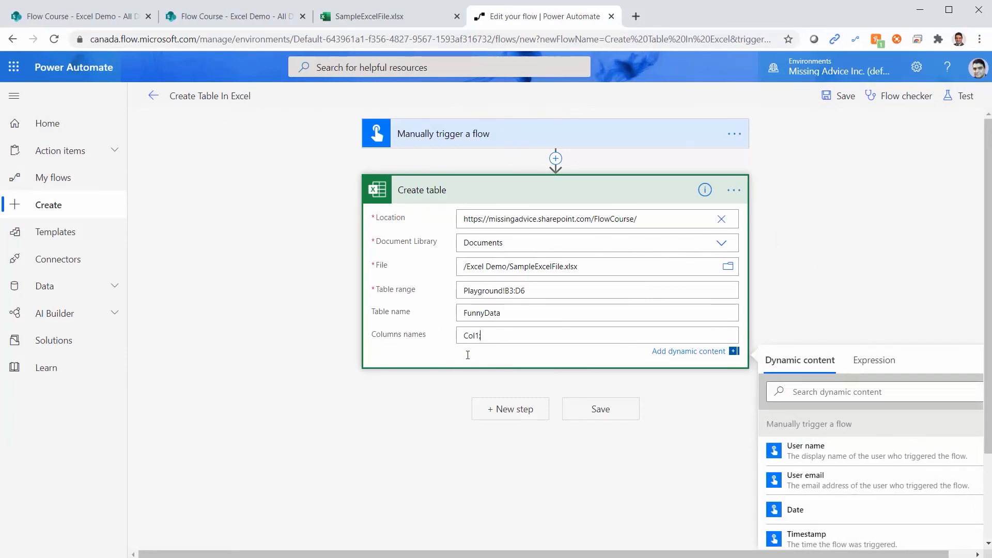
type("l1:Ca")
key("BackSpace")
type("ol2;Col3")
Step: Save the Create Table In Excel flow and test it by performing the trigger action manually
left_click(611, 414)
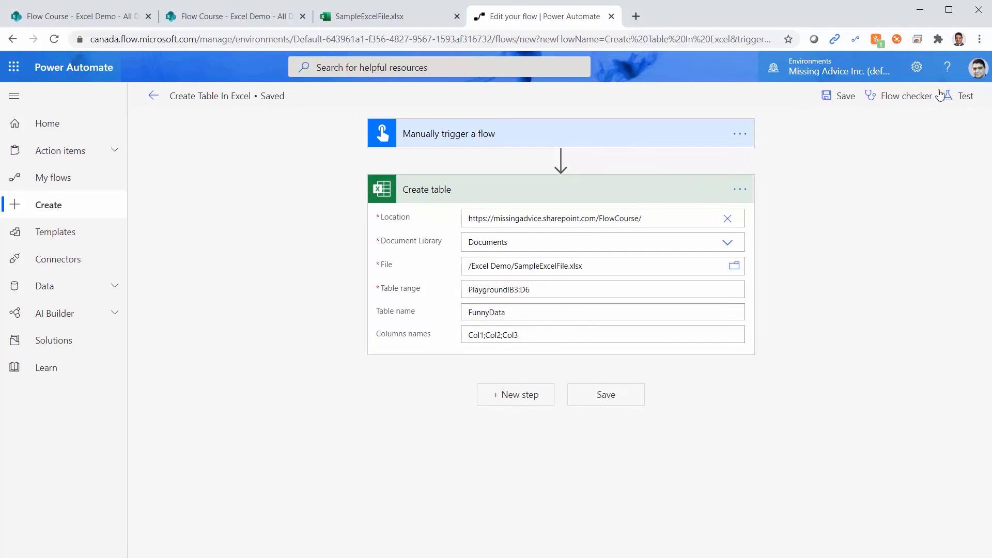
left_click(966, 98)
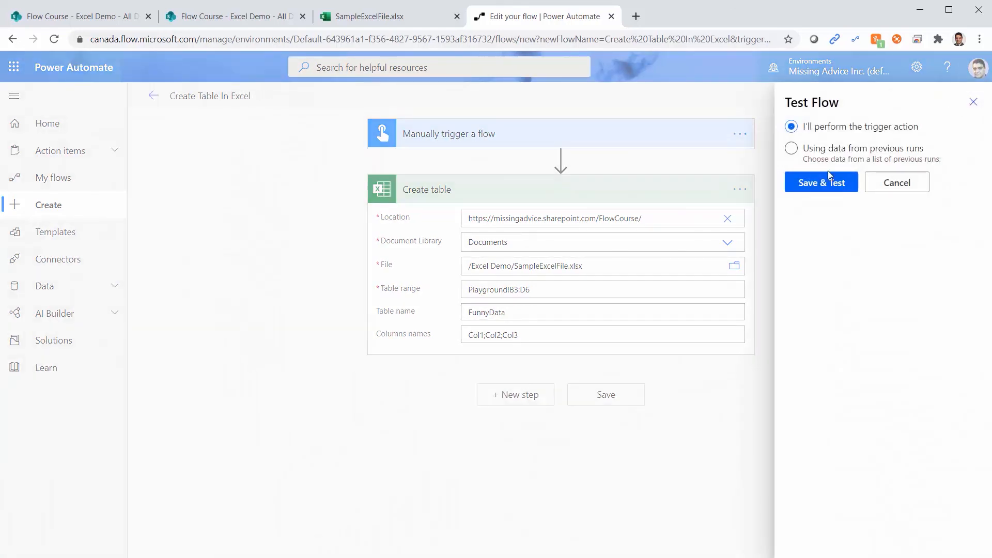
left_click(818, 185)
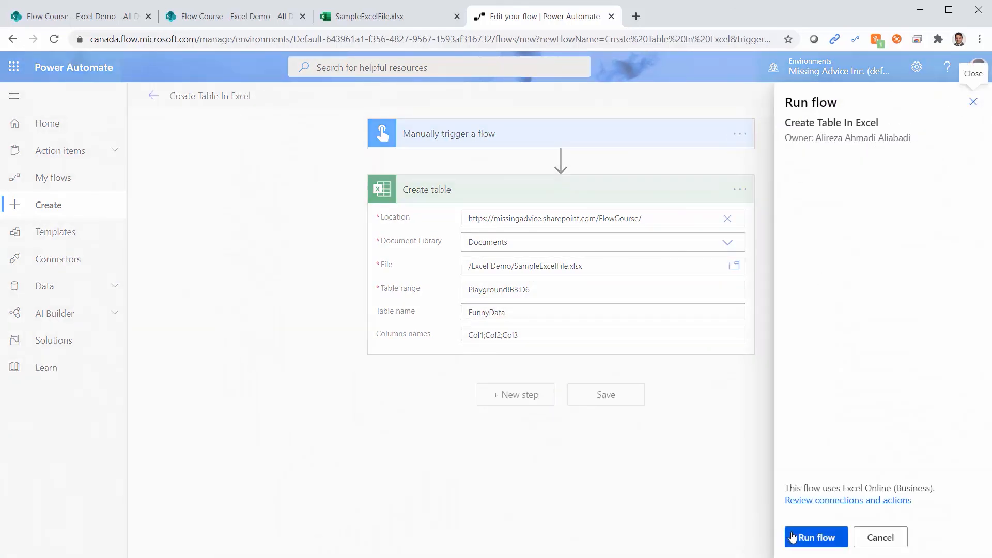
left_click(806, 538)
left_click(805, 538)
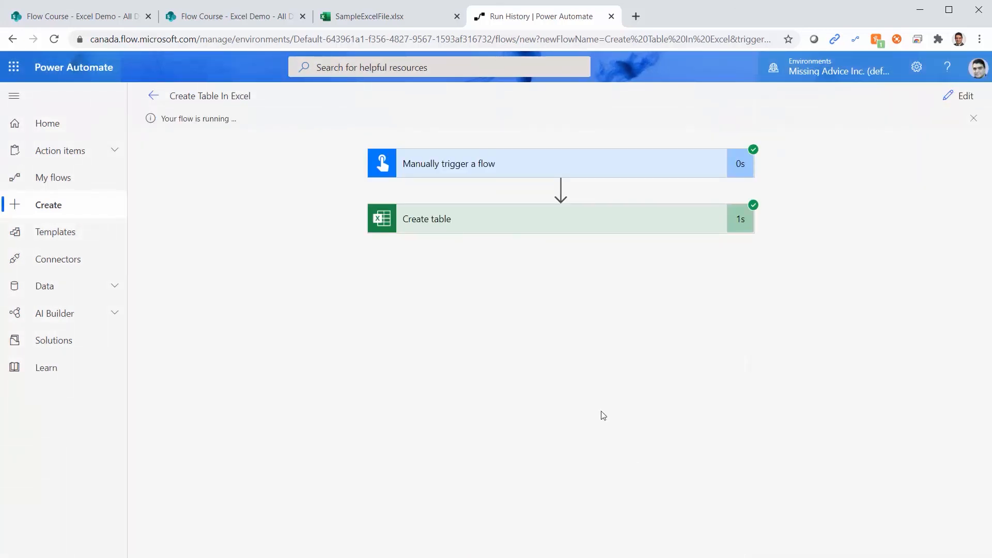
Step: Switch to SampleExcelFile.xlsx in Excel for the web and inspect the table range on the Playground sheet
left_click(391, 15)
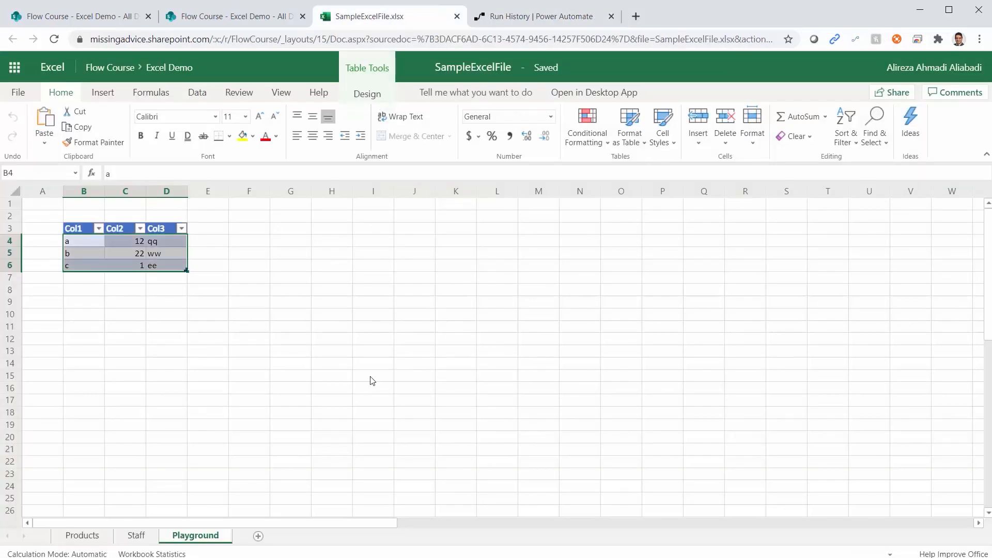
left_click(195, 329)
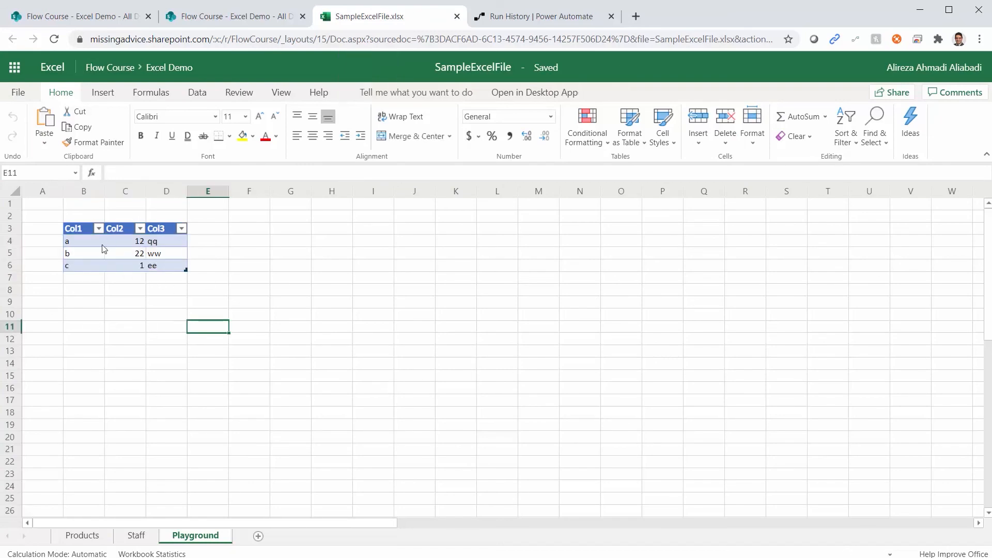